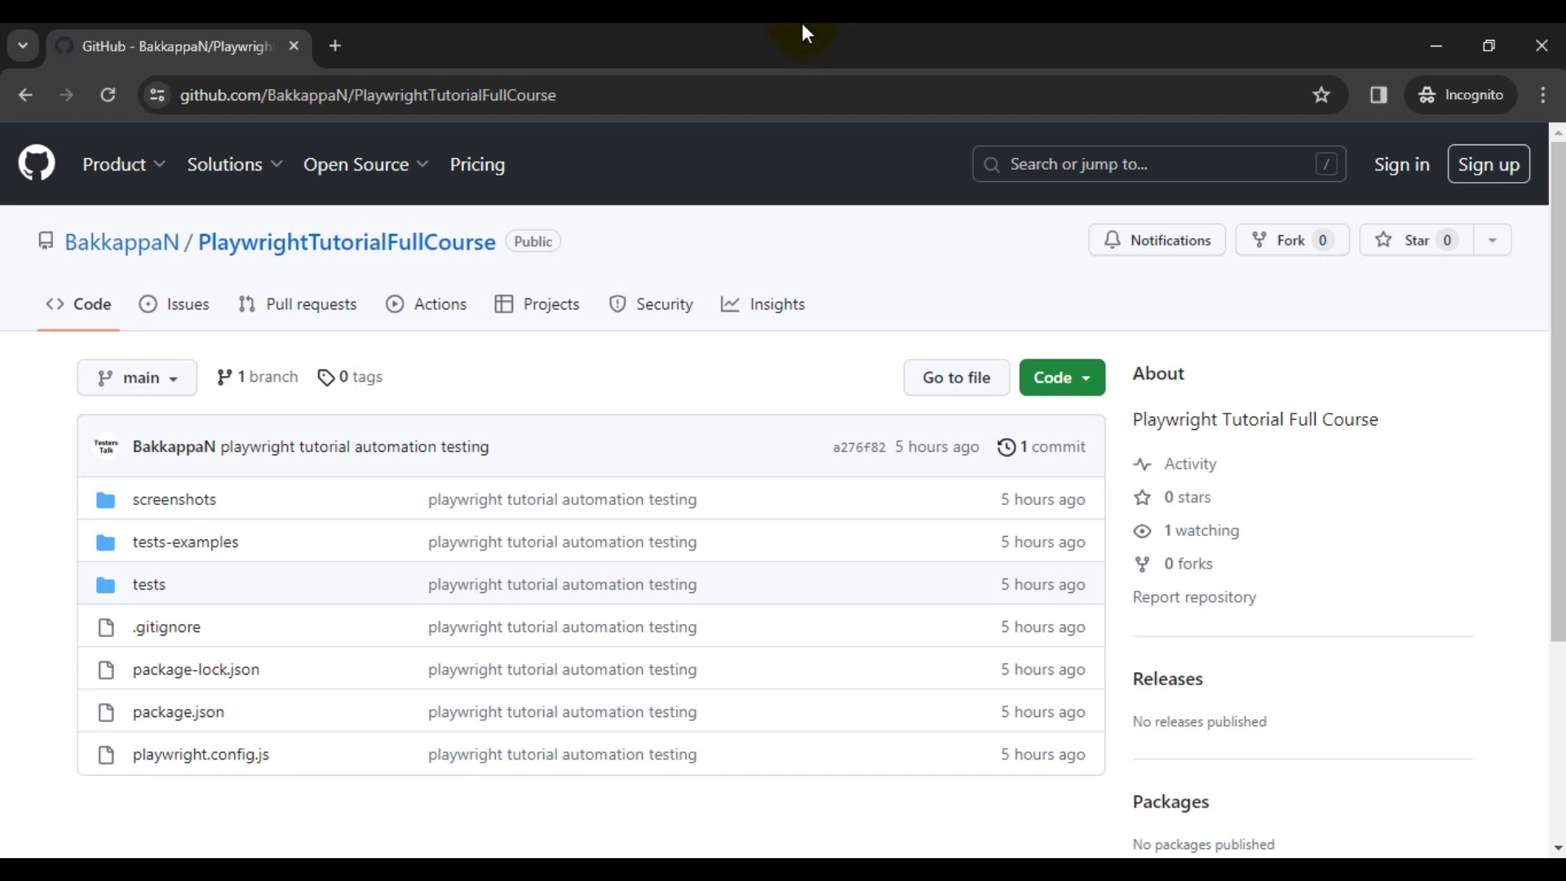
Step: Switch from the GitHub repository in Chrome to the PlaywrightTutorialFullCourse project in VS Code
{"action": "left_click", "coordinate": [710, 845]}
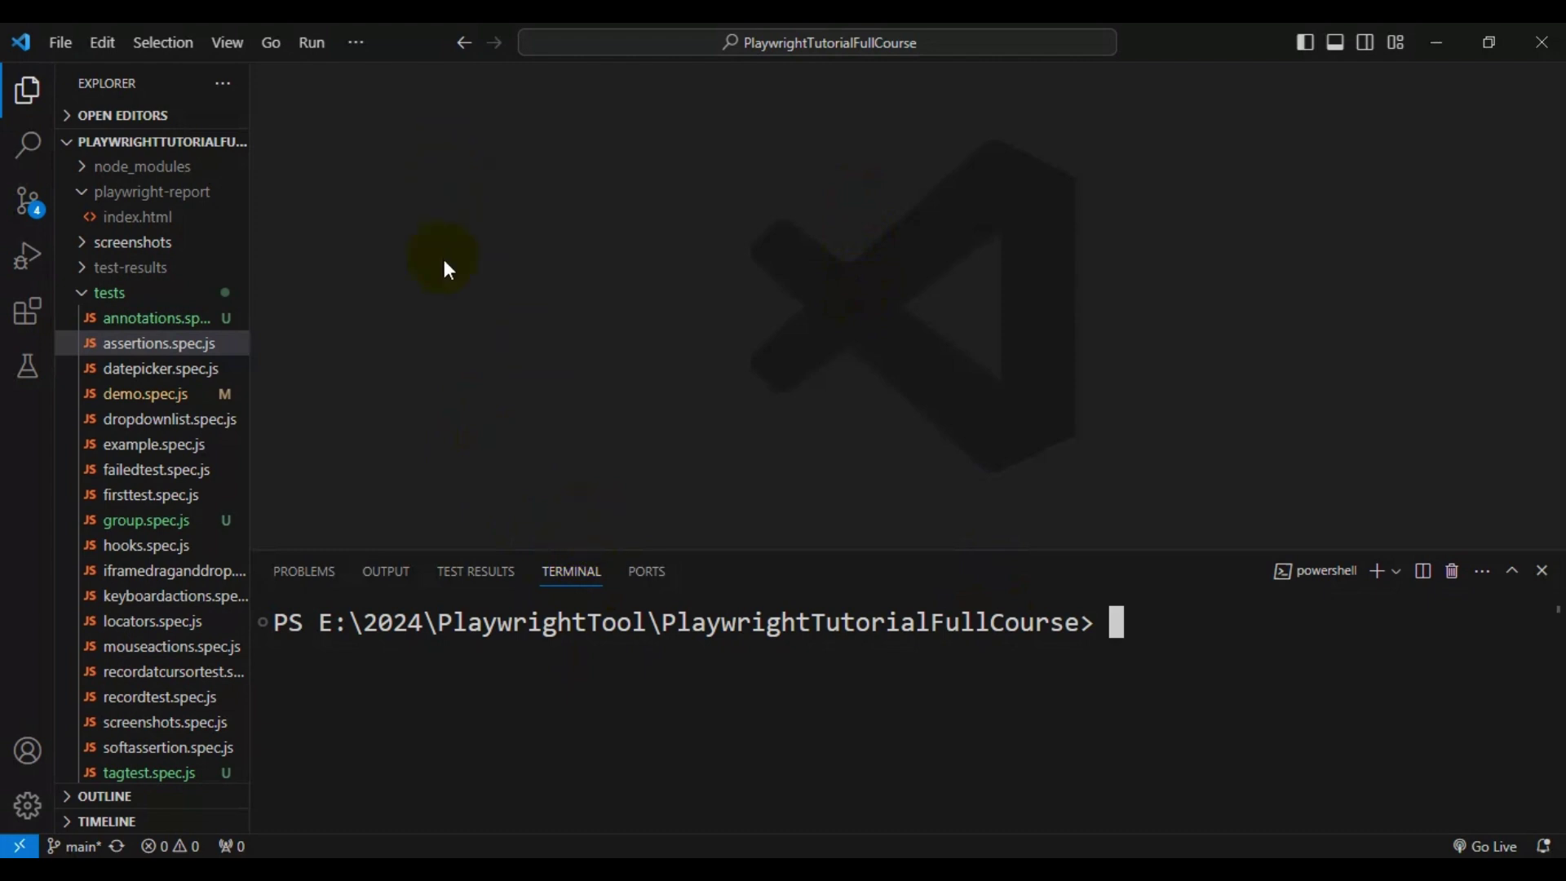
Step: Open assertions.spec.js to review its URL, title and locator assertions, then focus the terminal
{"action": "left_click", "coordinate": [138, 349]}
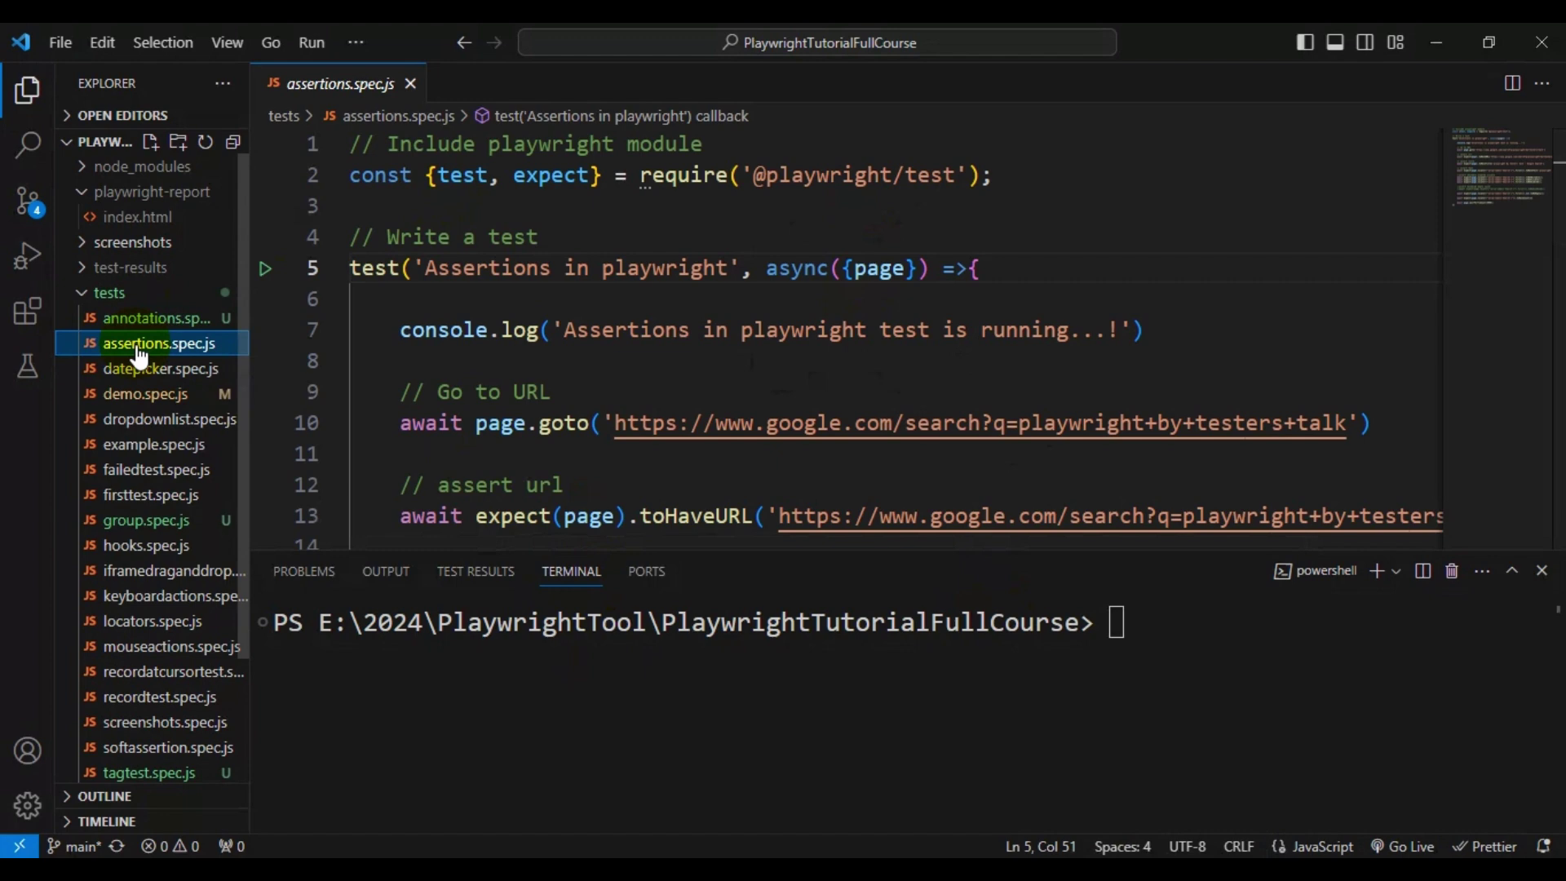
{"action": "scroll", "coordinate": [633, 357], "scroll_direction": "down", "scroll_amount": 4}
{"action": "scroll", "coordinate": [635, 361], "scroll_direction": "down", "scroll_amount": 2}
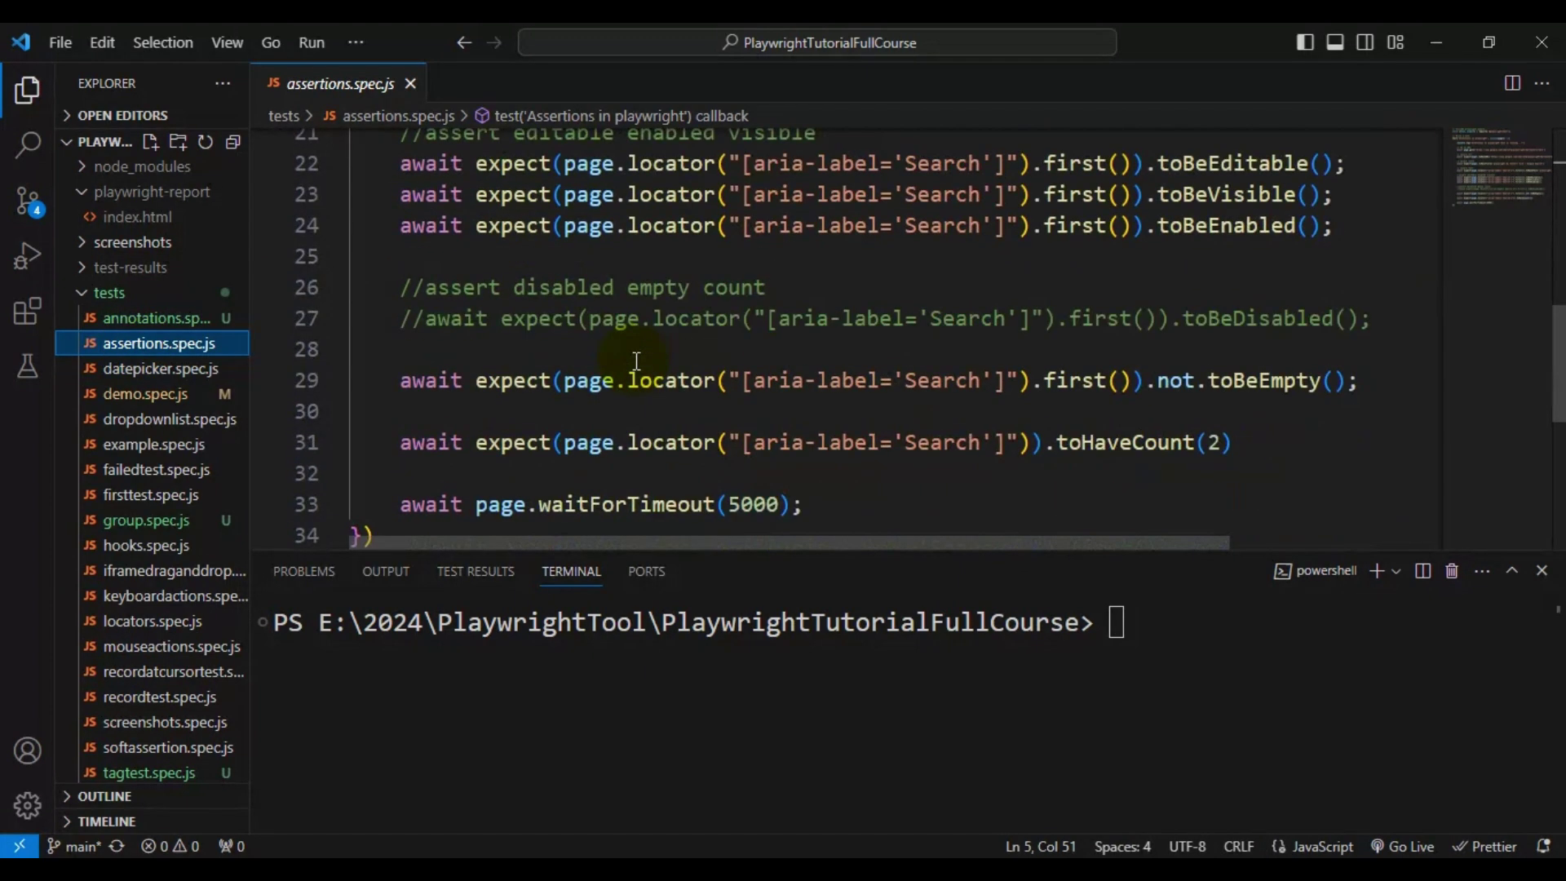
{"action": "scroll", "coordinate": [636, 361], "scroll_direction": "down", "scroll_amount": 2}
{"action": "scroll", "coordinate": [580, 280], "scroll_direction": "up", "scroll_amount": 3}
{"action": "scroll", "coordinate": [571, 275], "scroll_direction": "up", "scroll_amount": 5}
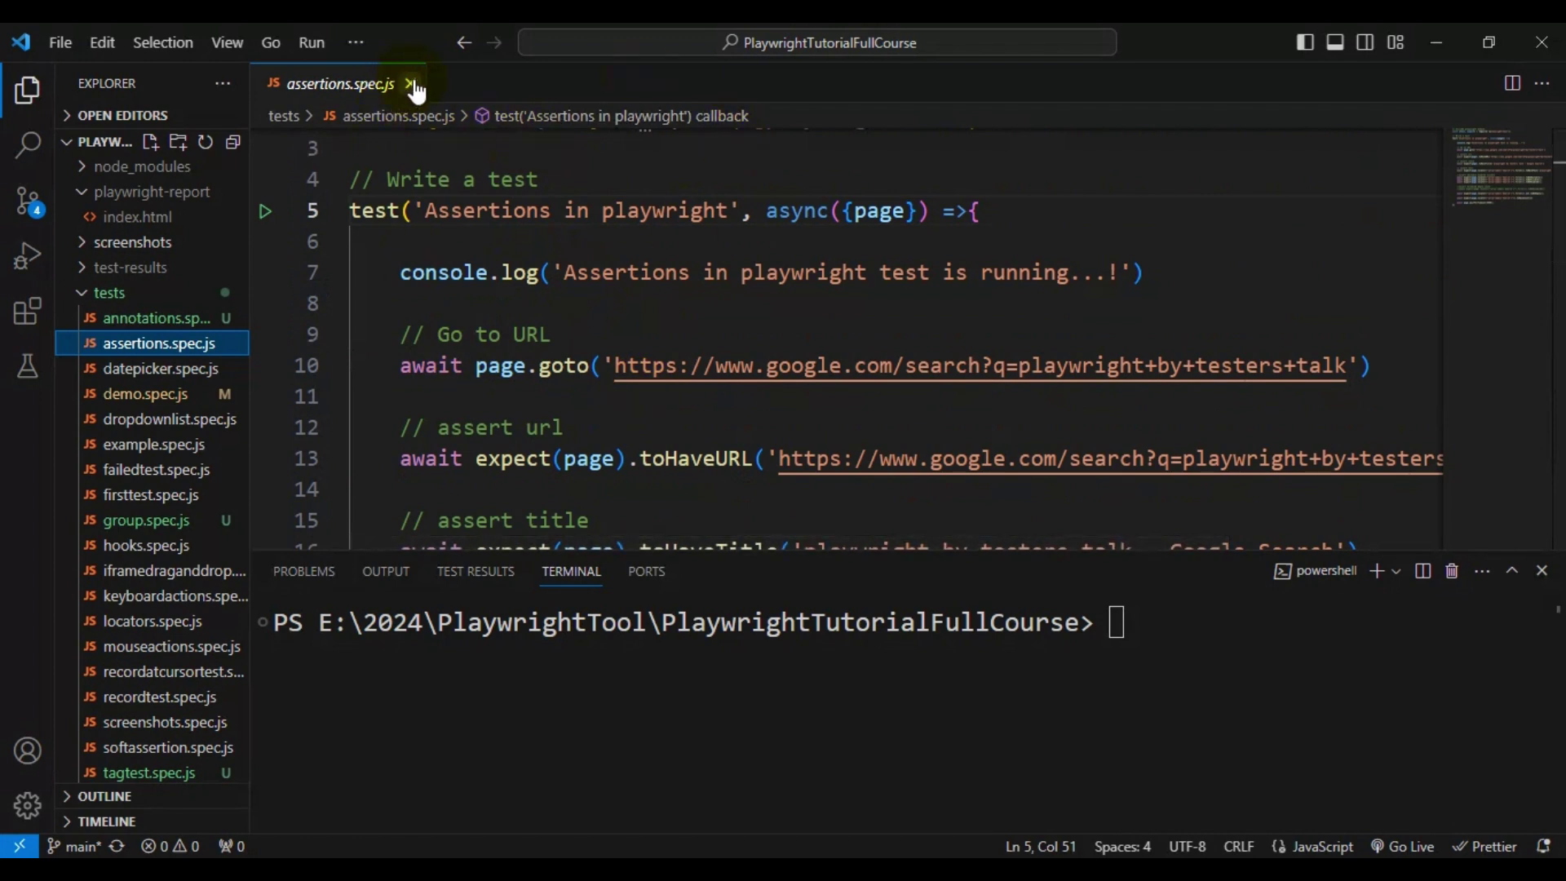
{"action": "left_click", "coordinate": [1183, 661]}
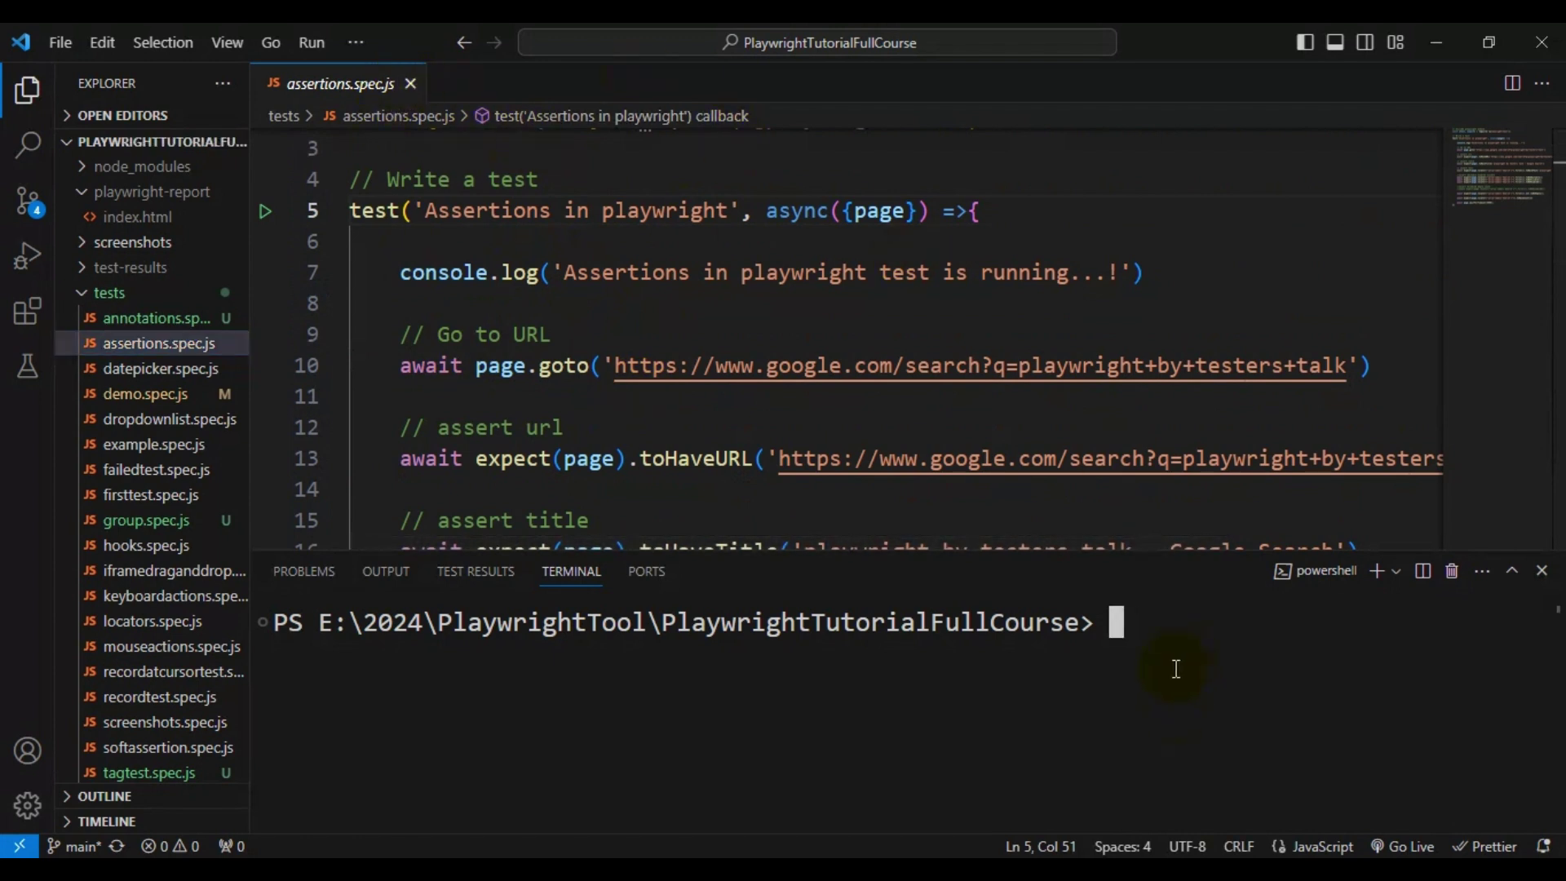
{"action": "type", "text": "npx"}
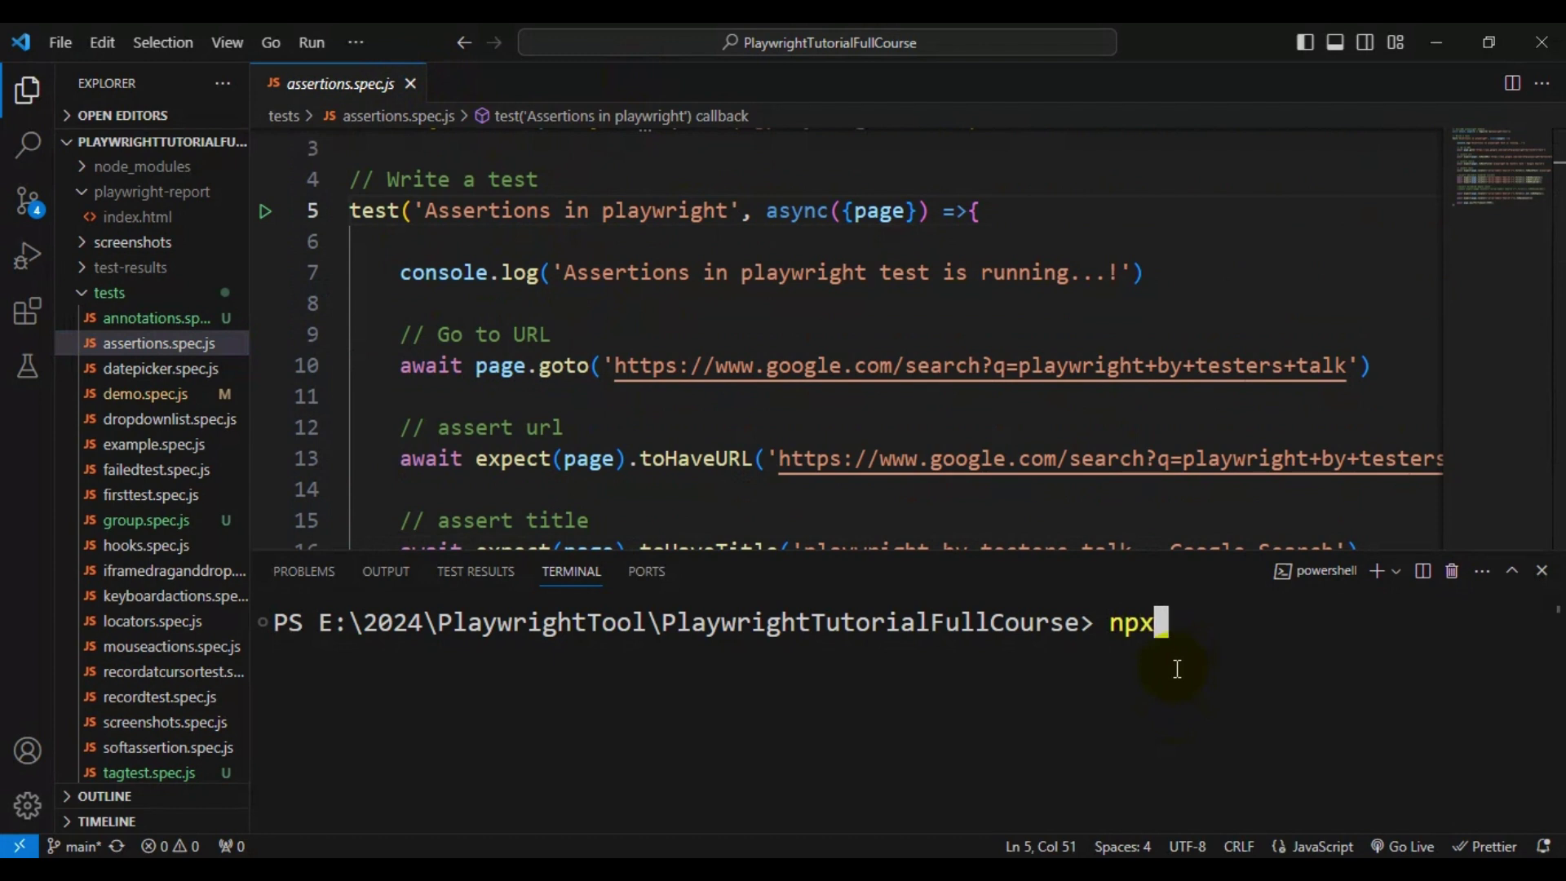
{"action": "type", "text": " pl"}
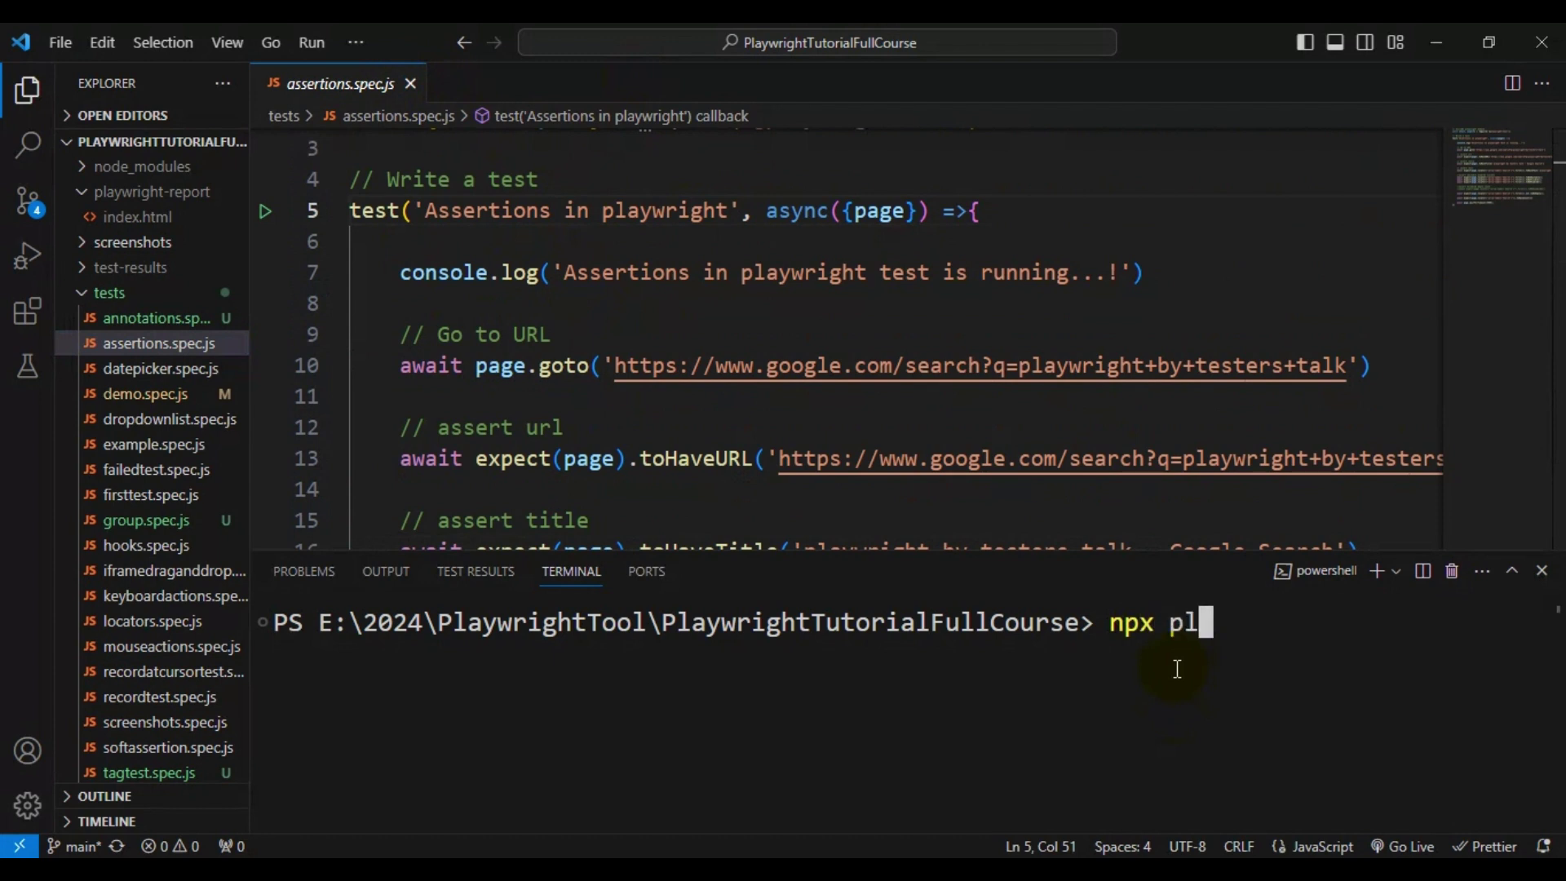
{"action": "type", "text": "aywright te"}
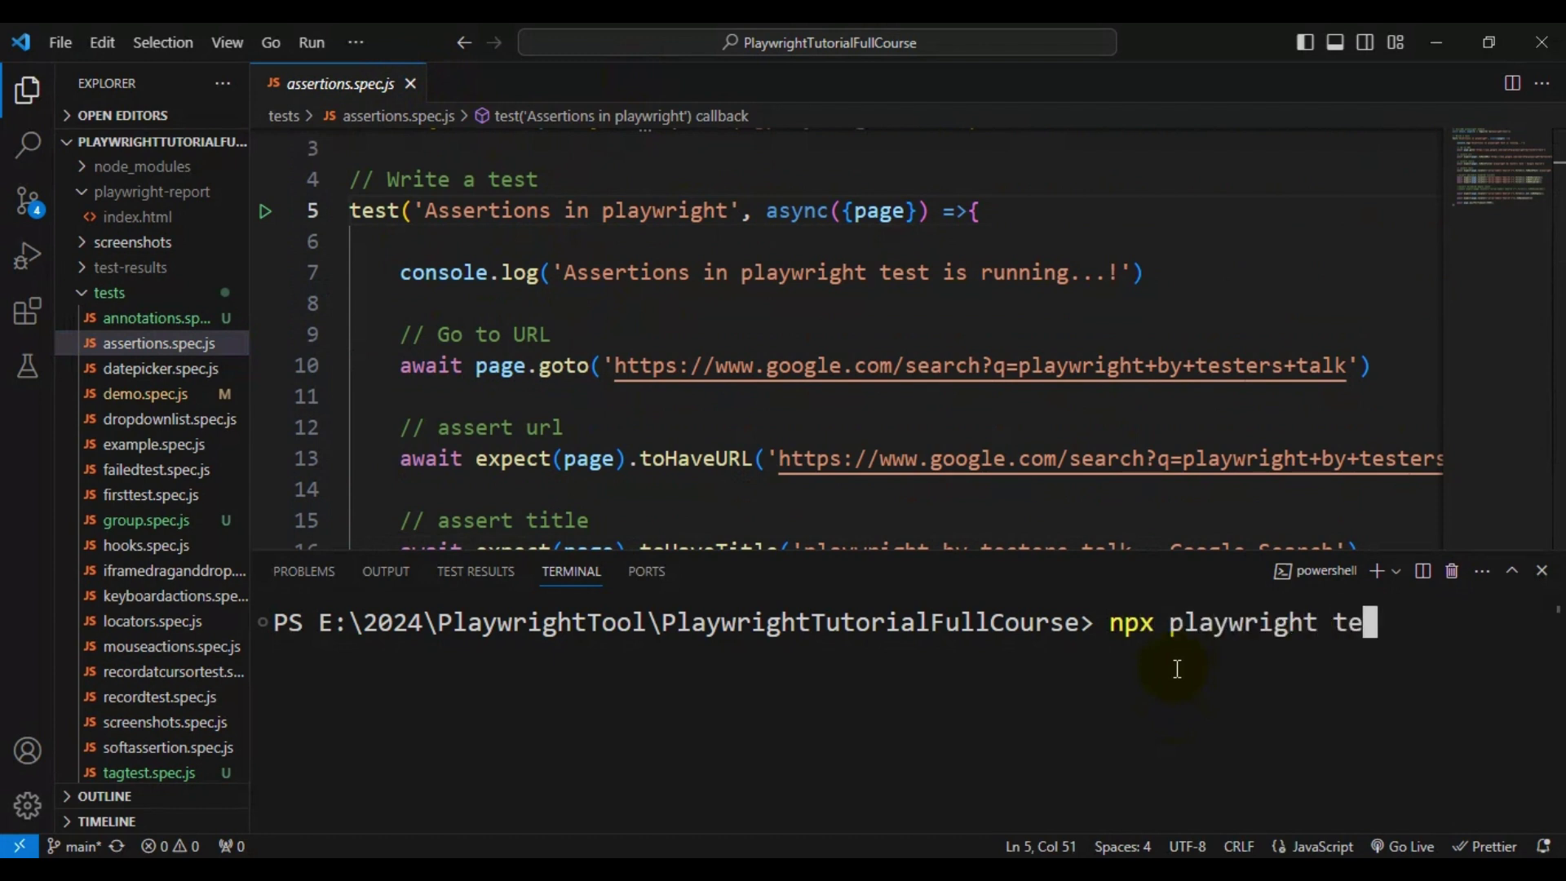
{"action": "type", "text": "st"}
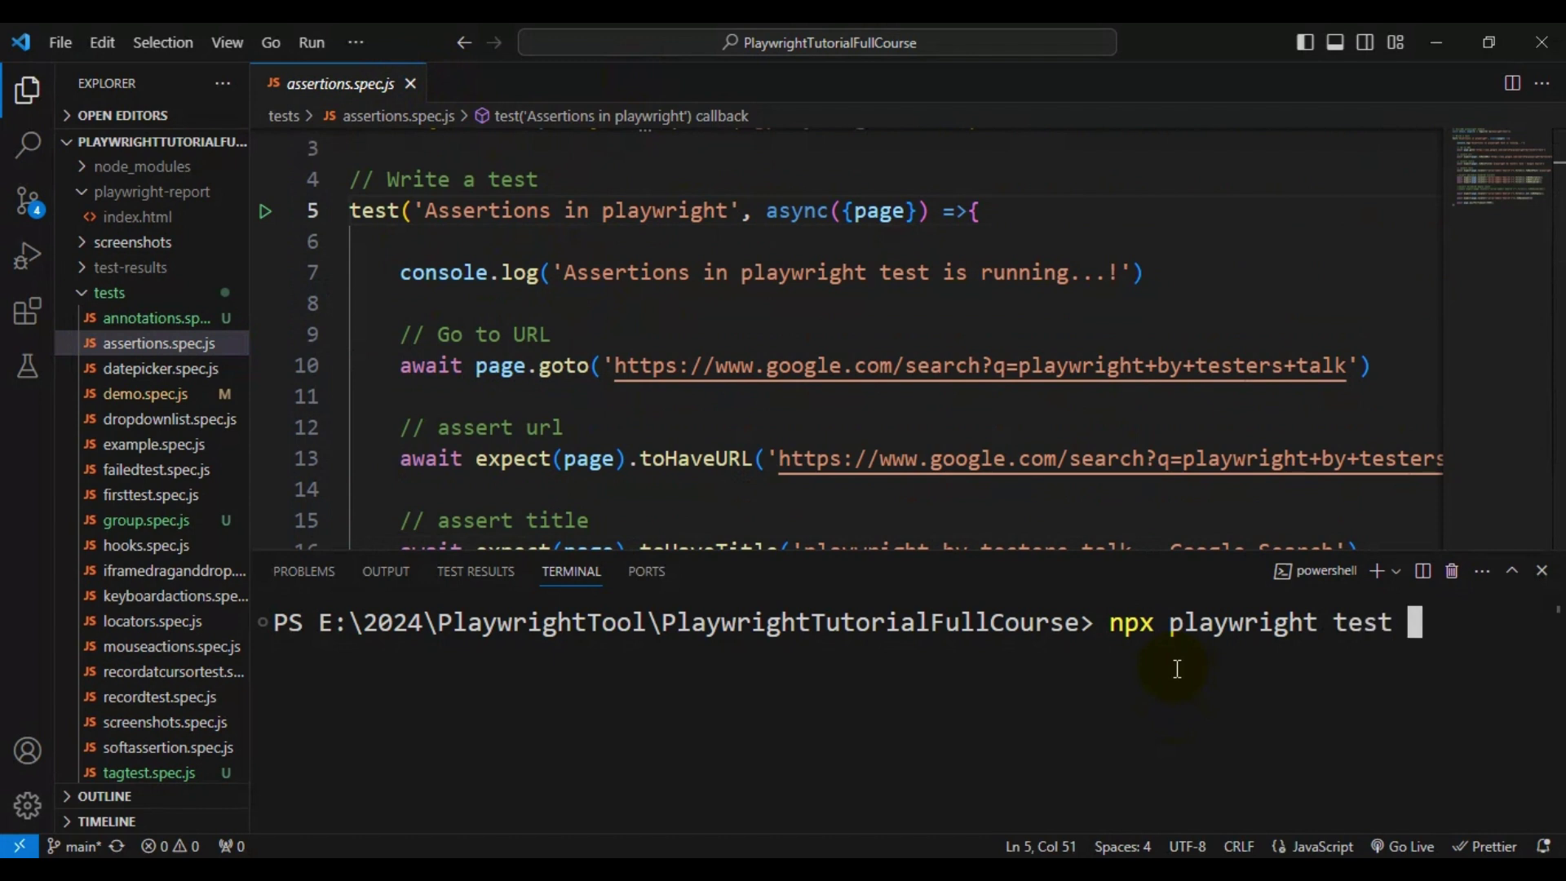
{"action": "type", "text": " assert"}
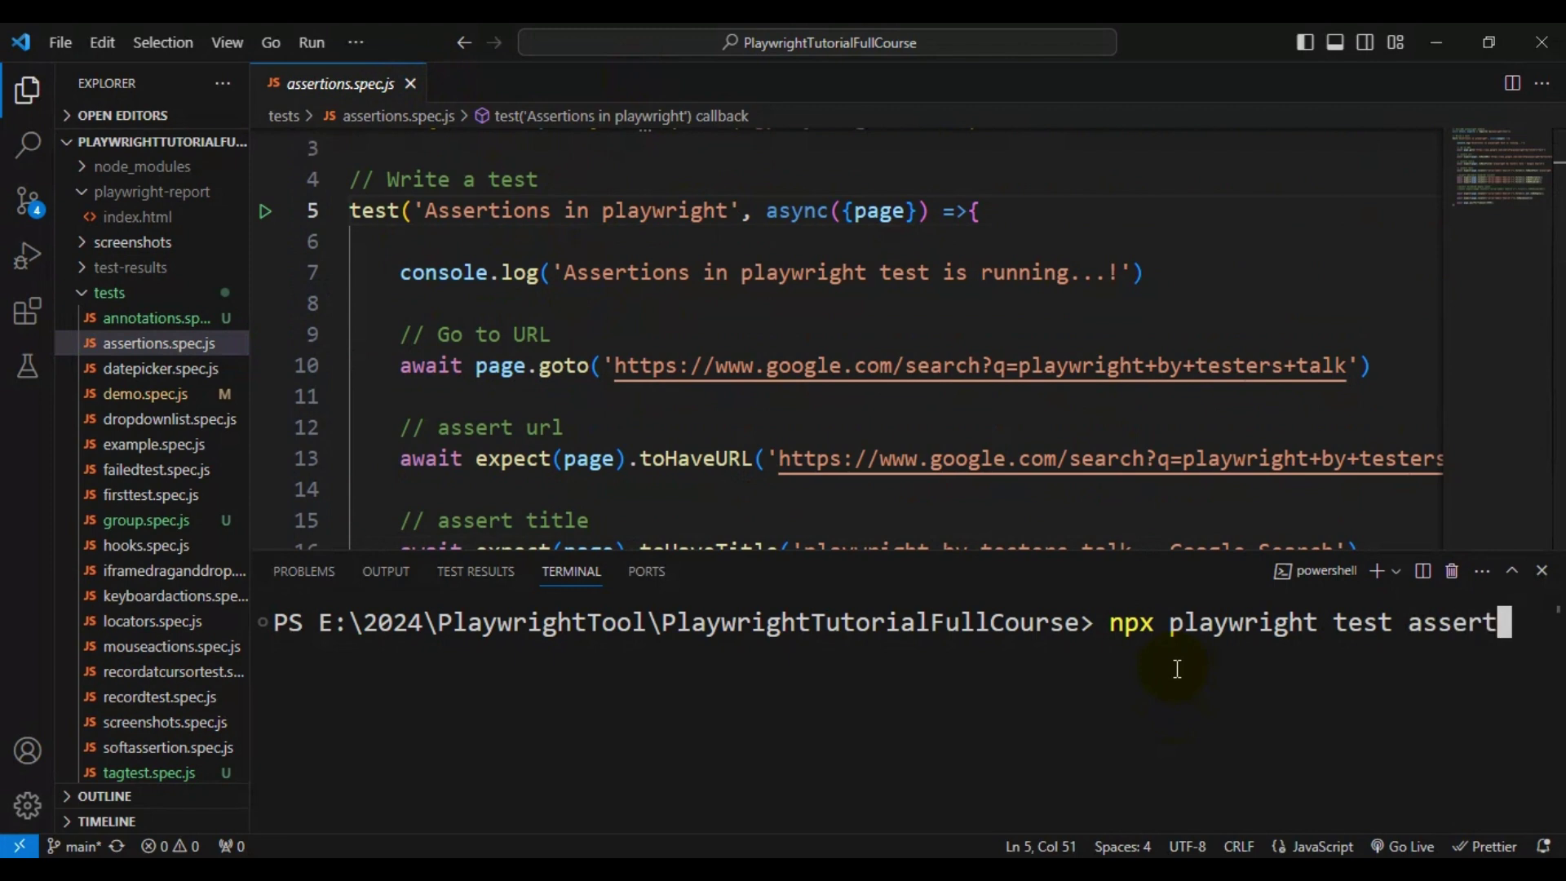
{"action": "type", "text": "ions.sp"}
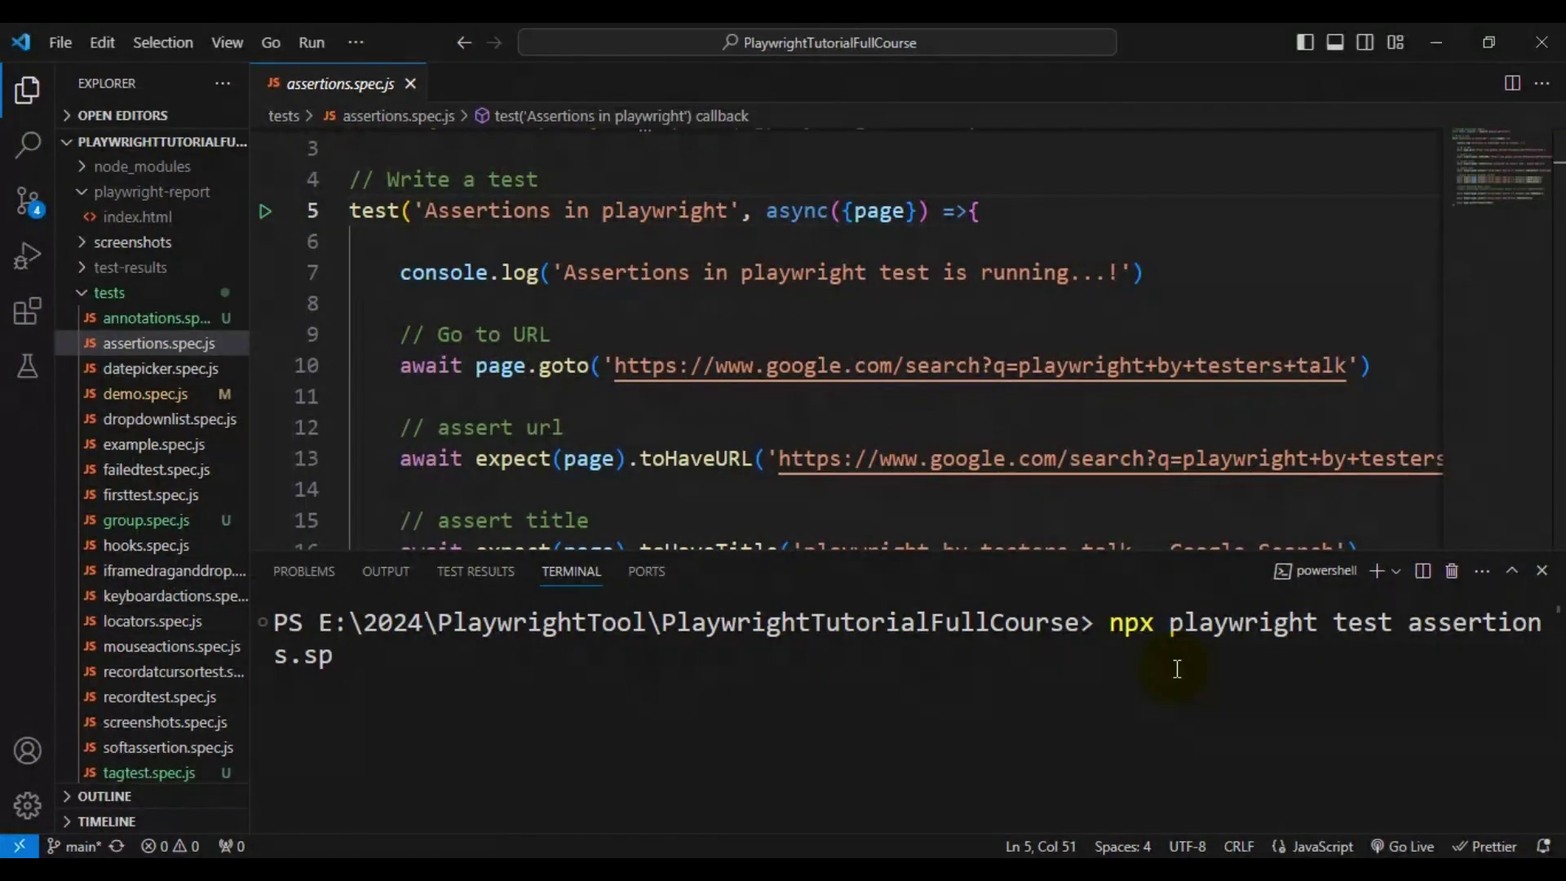
{"action": "type", "text": "ec.js"}
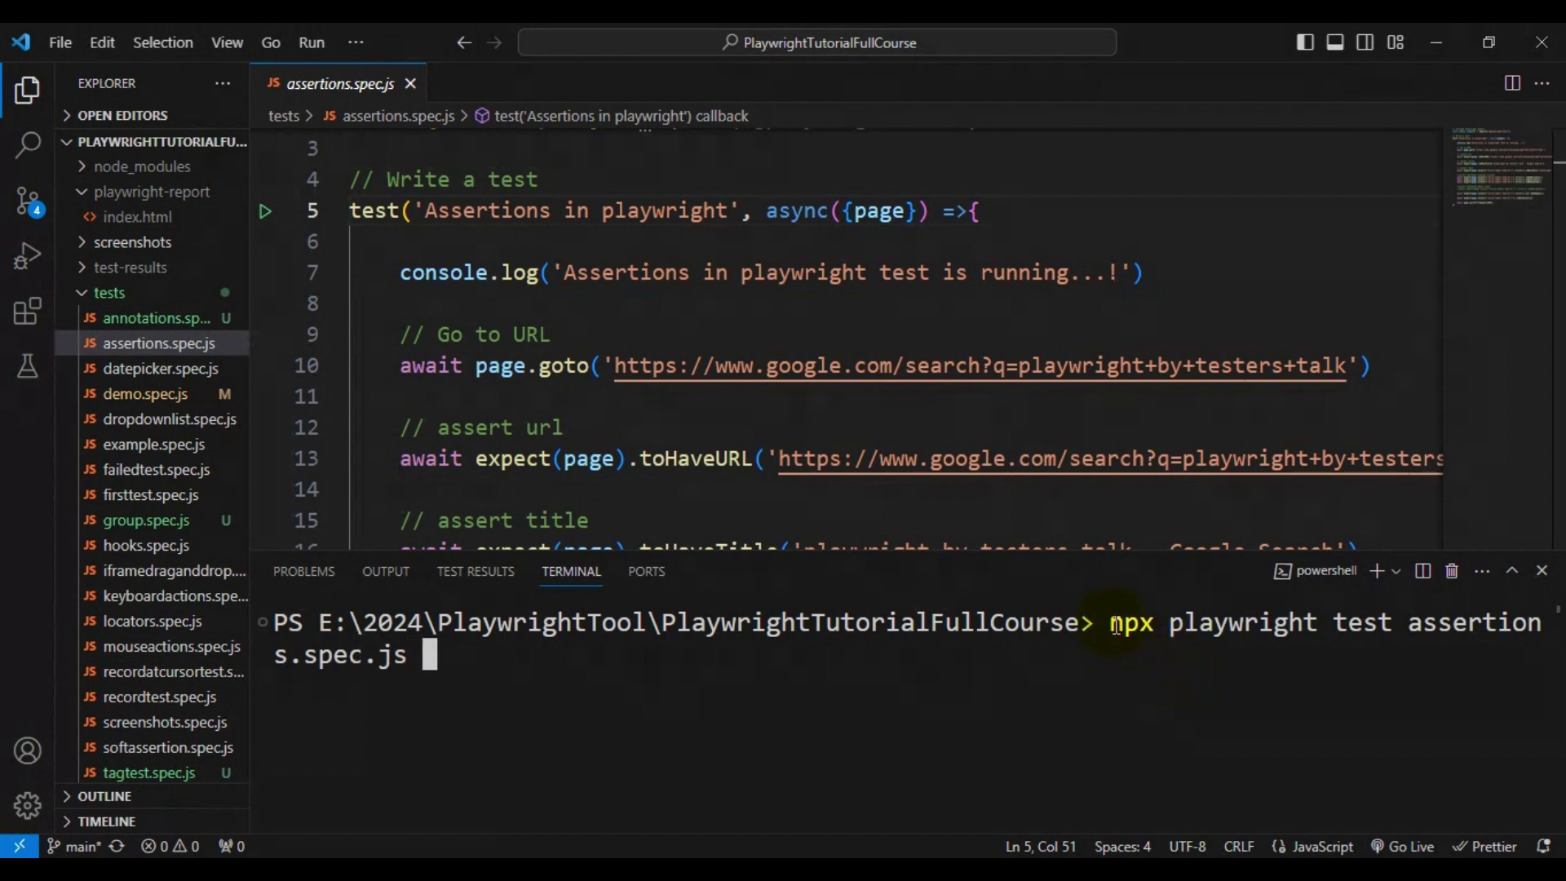
Step: Run 'npx playwright test assertions.spec.js --repeat-each=2' in the terminal
{"action": "mouse_move", "coordinate": [1111, 622]}
{"action": "left_mouse_down"}
{"action": "mouse_move", "coordinate": [1120, 660]}
{"action": "mouse_move", "coordinate": [713, 665]}
{"action": "left_mouse_up"}
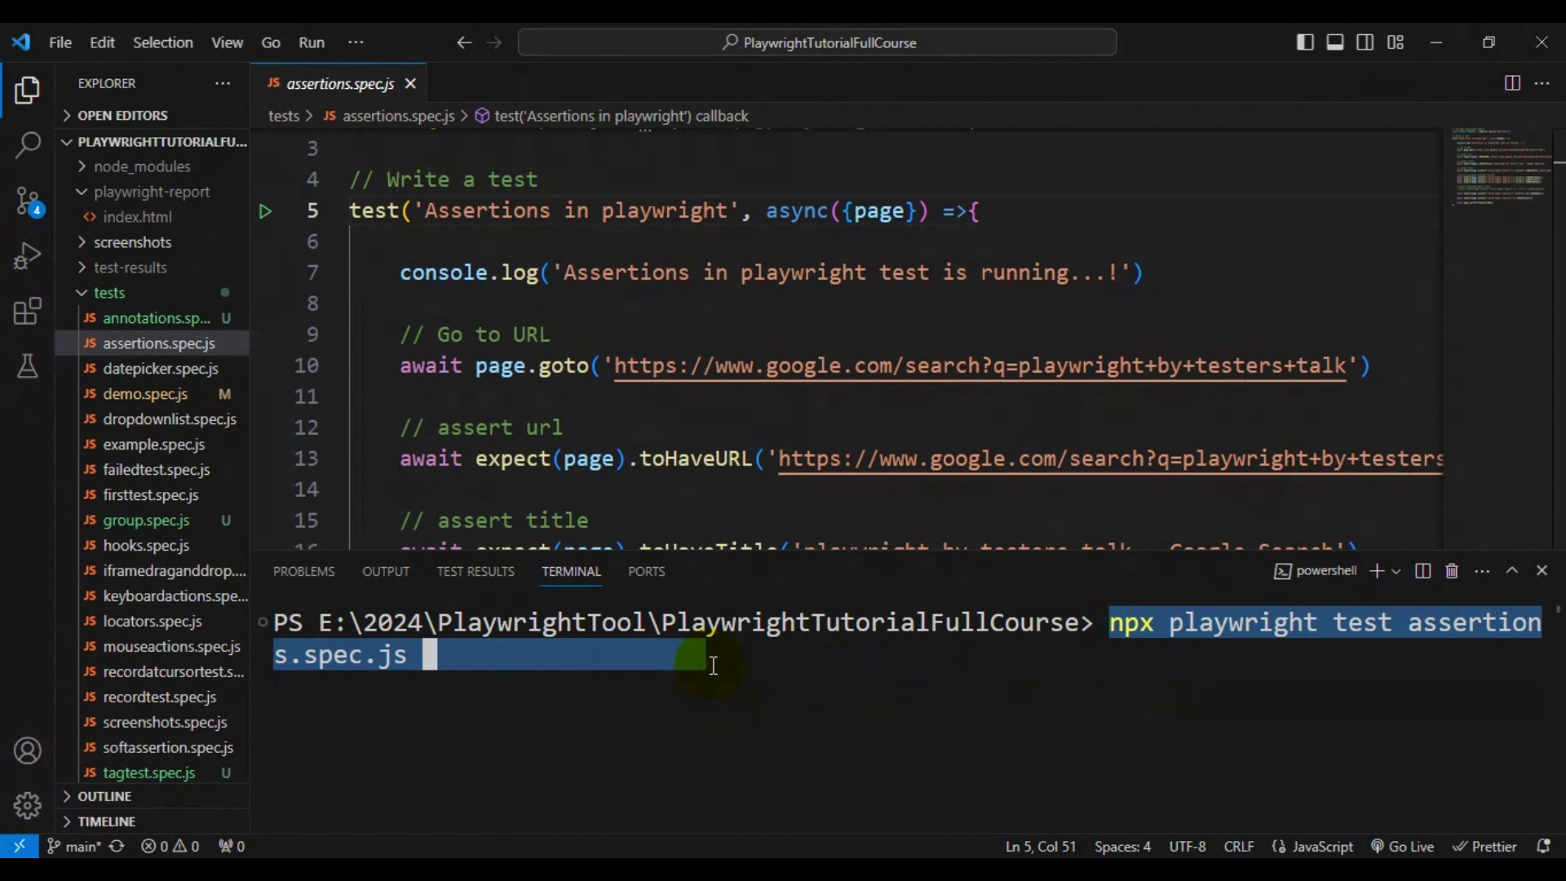
{"action": "left_click", "coordinate": [755, 662]}
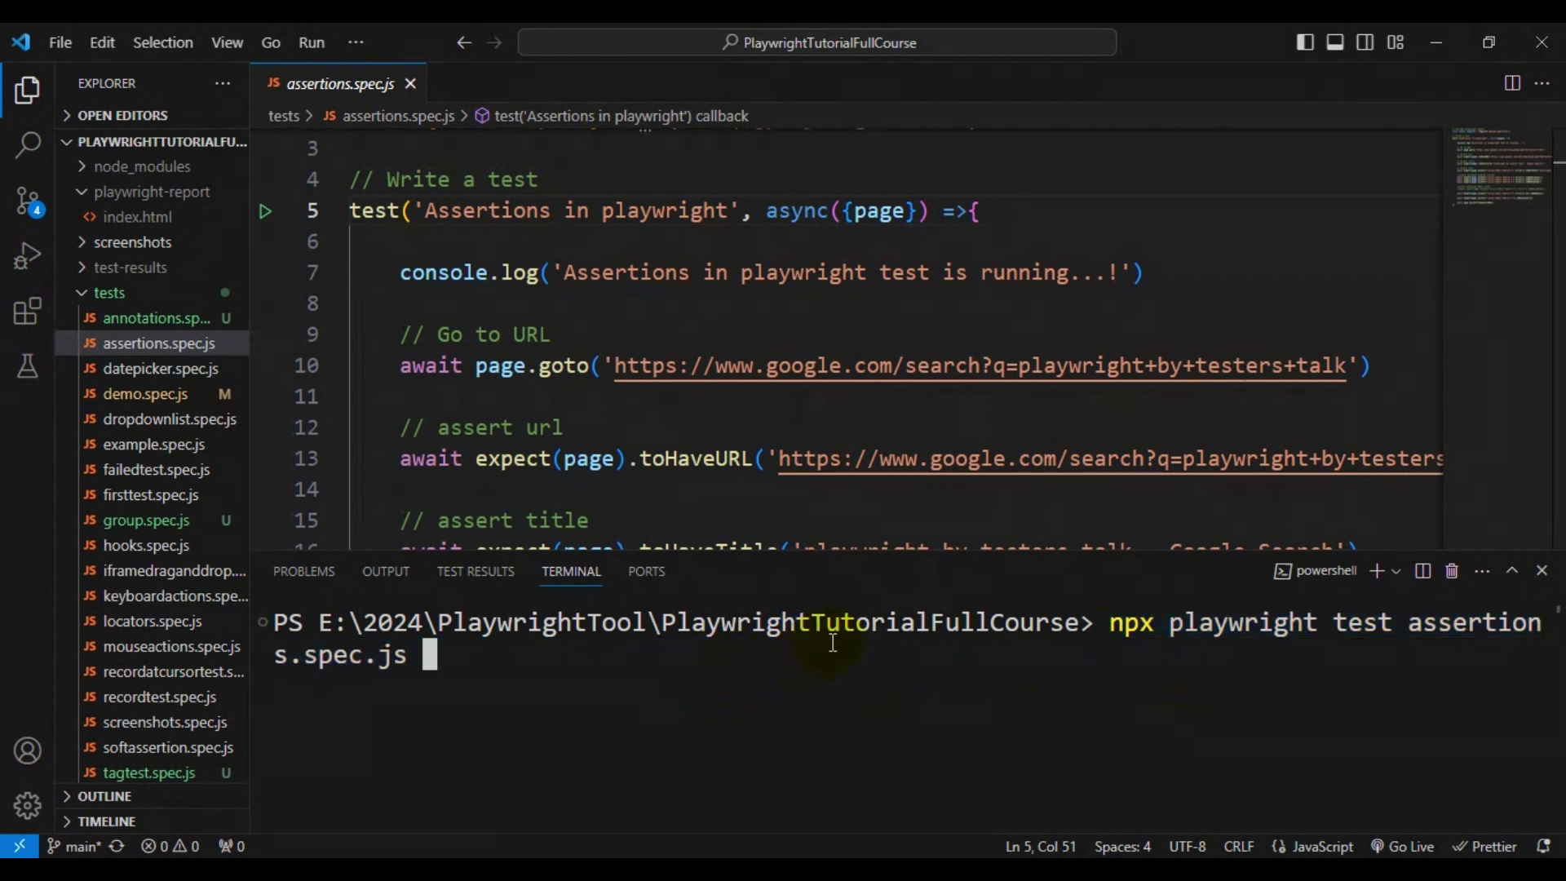
{"action": "type", "text": "--r"}
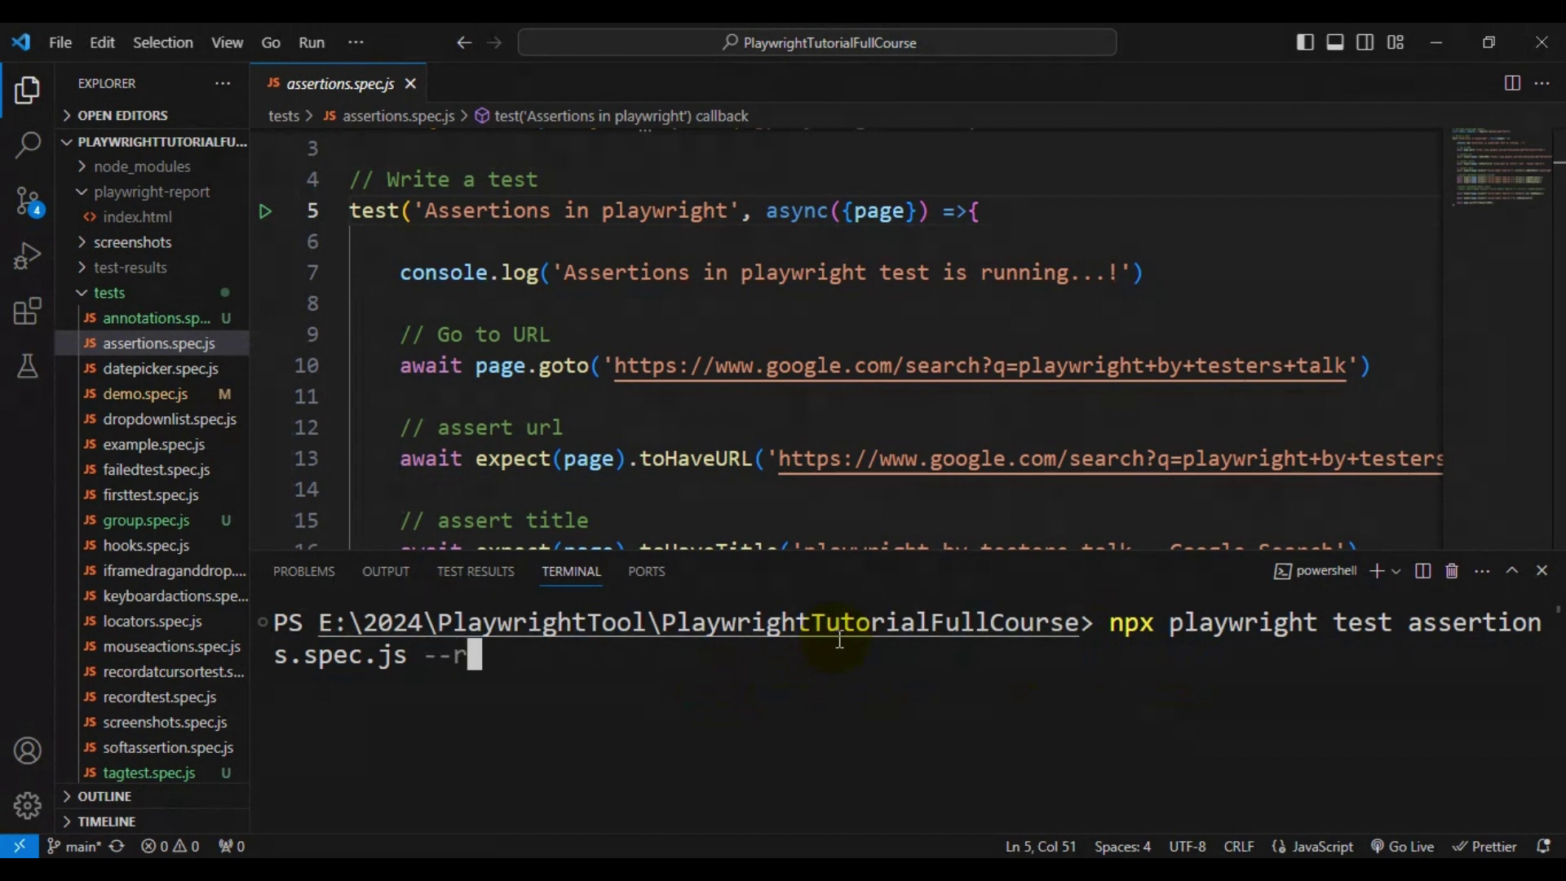
{"action": "type", "text": "epea"}
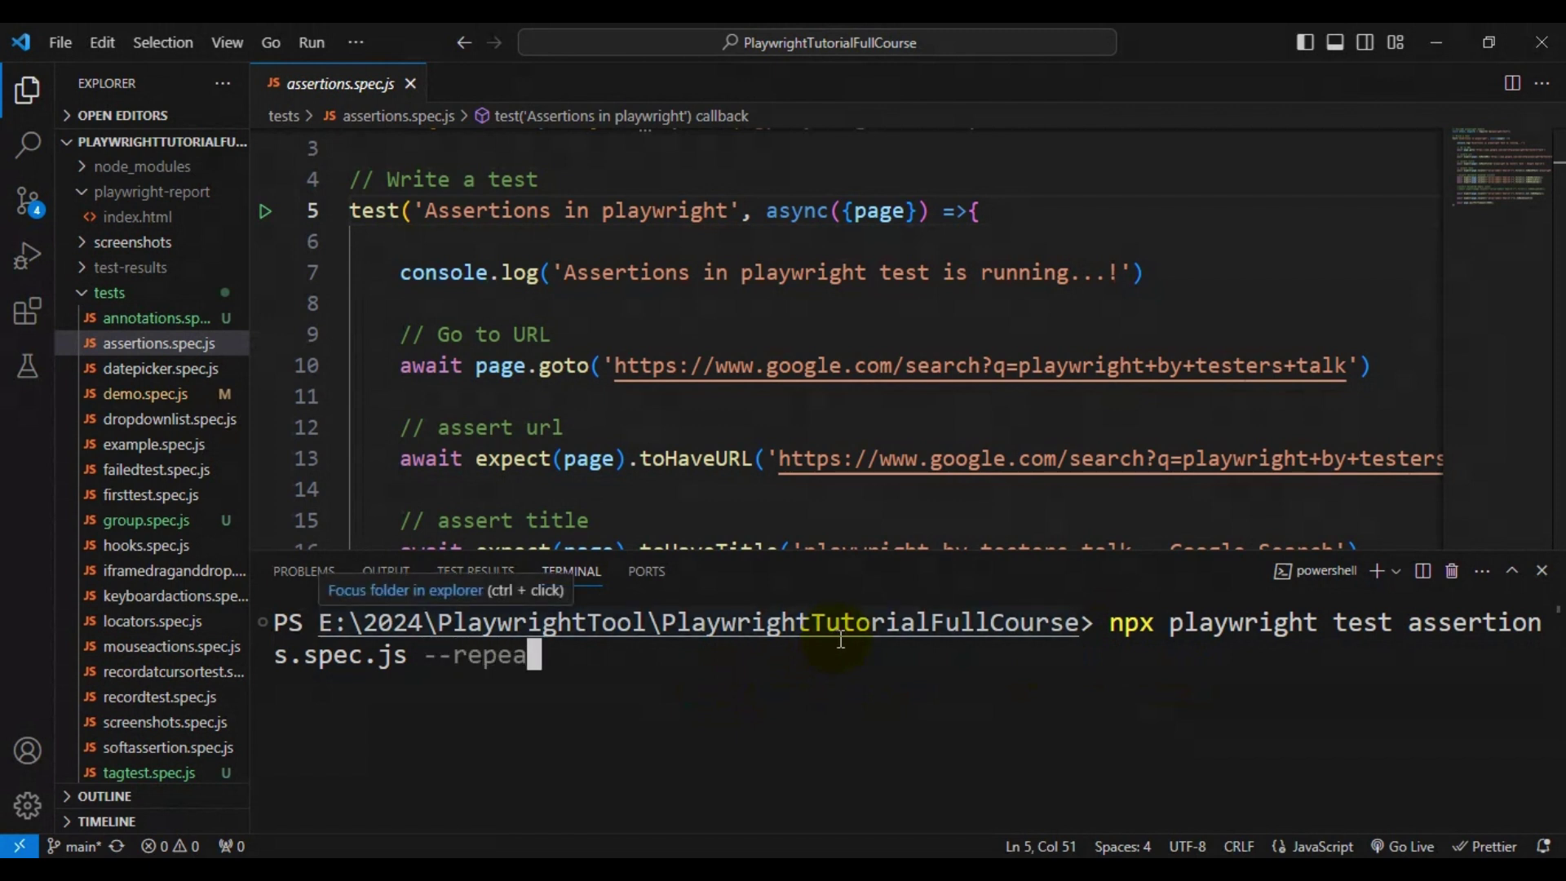
{"action": "type", "text": "t-"}
{"action": "type", "text": "each="}
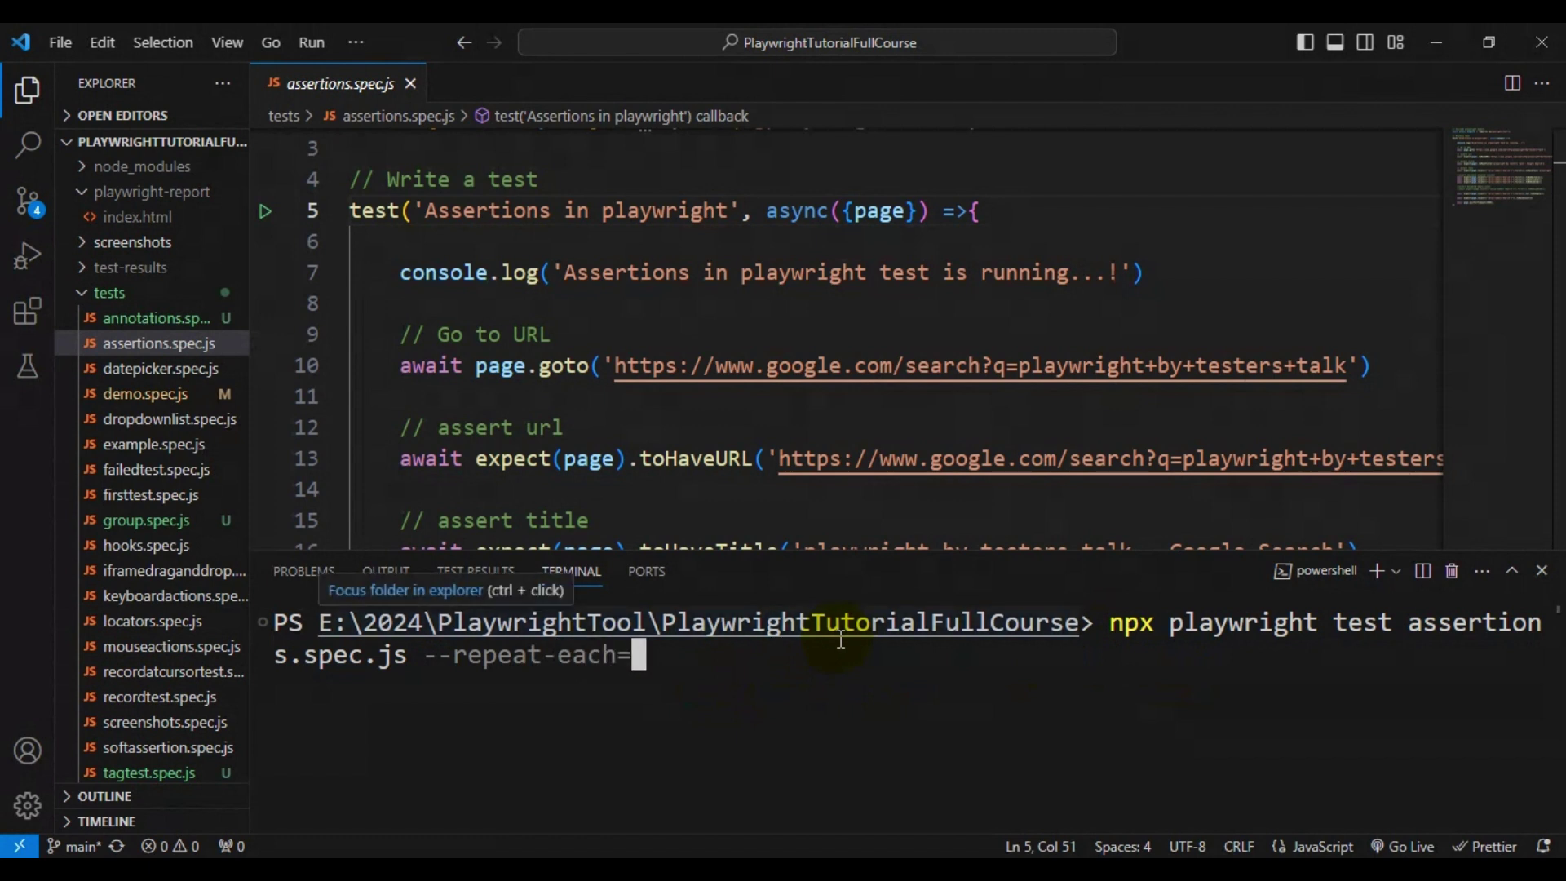
{"action": "type", "text": "2"}
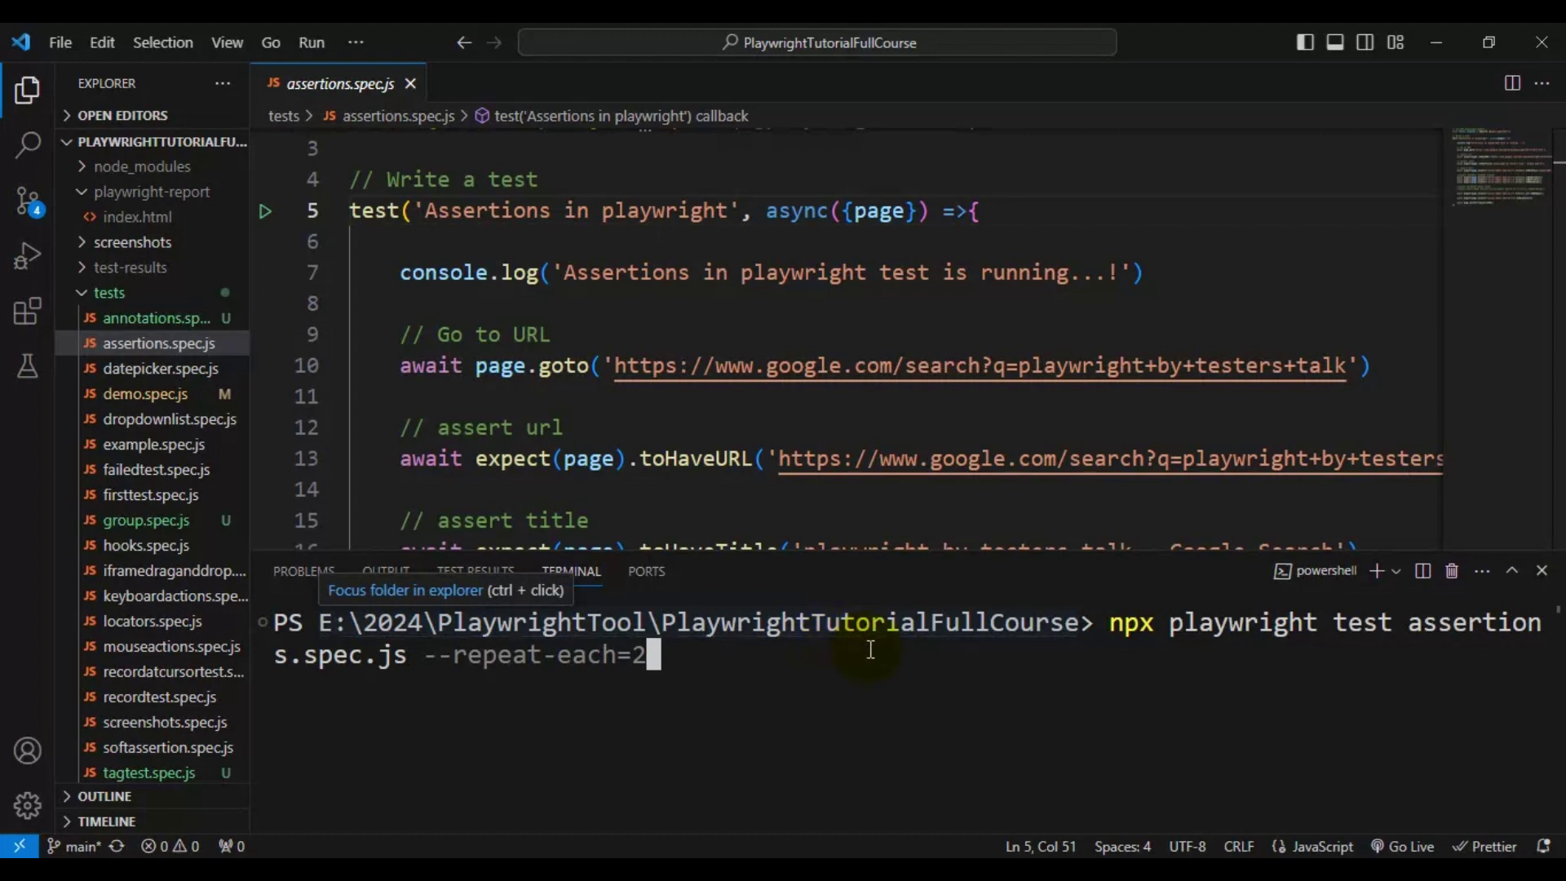
{"action": "left_click_drag", "start_coordinate": [429, 211], "coordinate": [589, 273]}
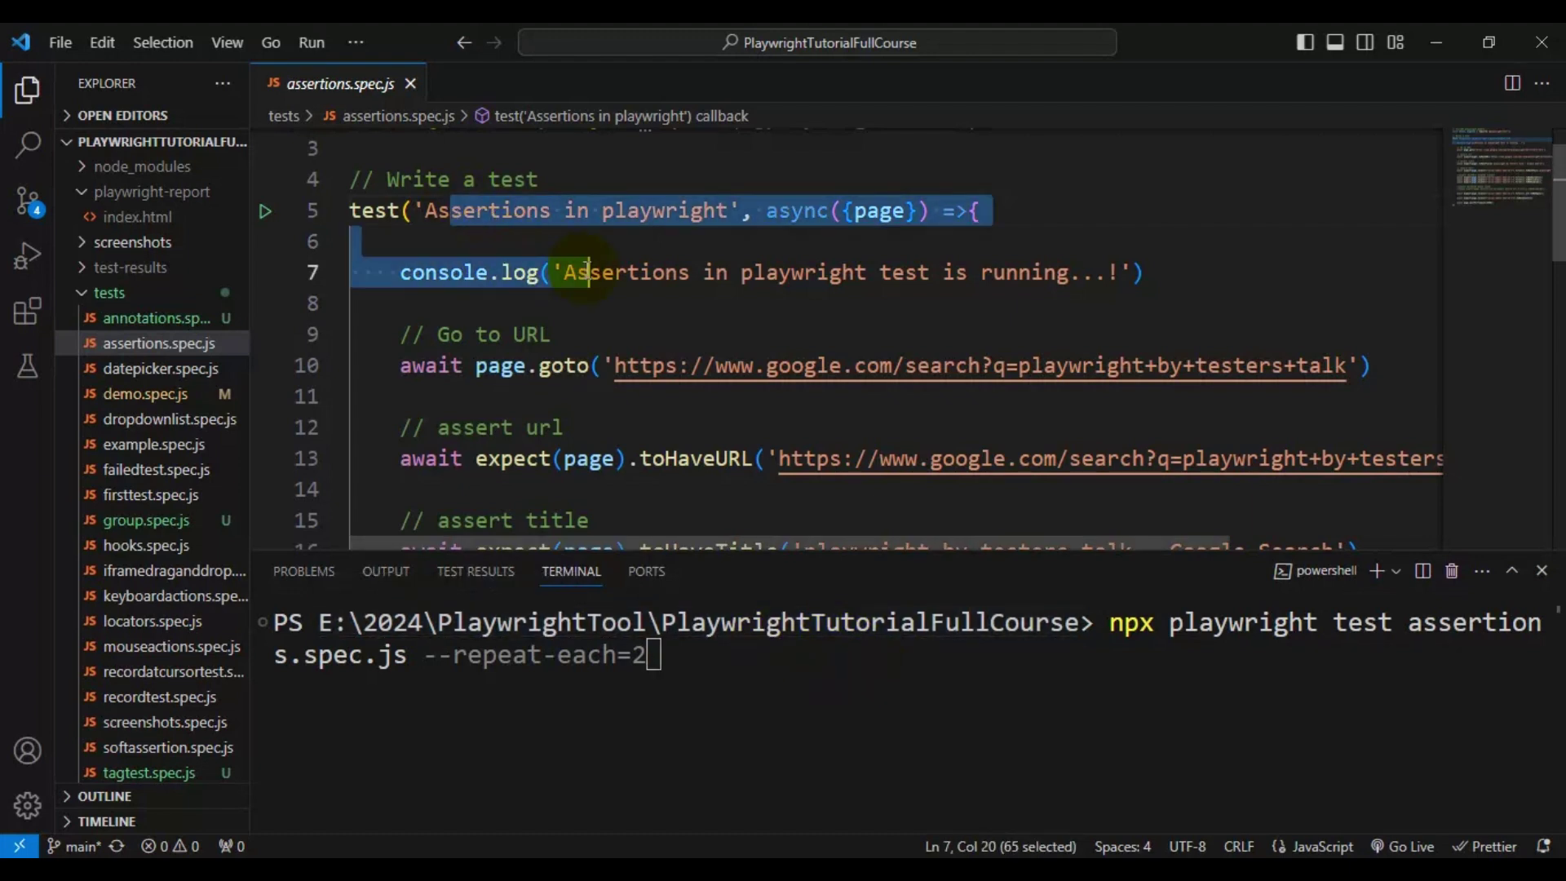
{"action": "left_click", "coordinate": [632, 683]}
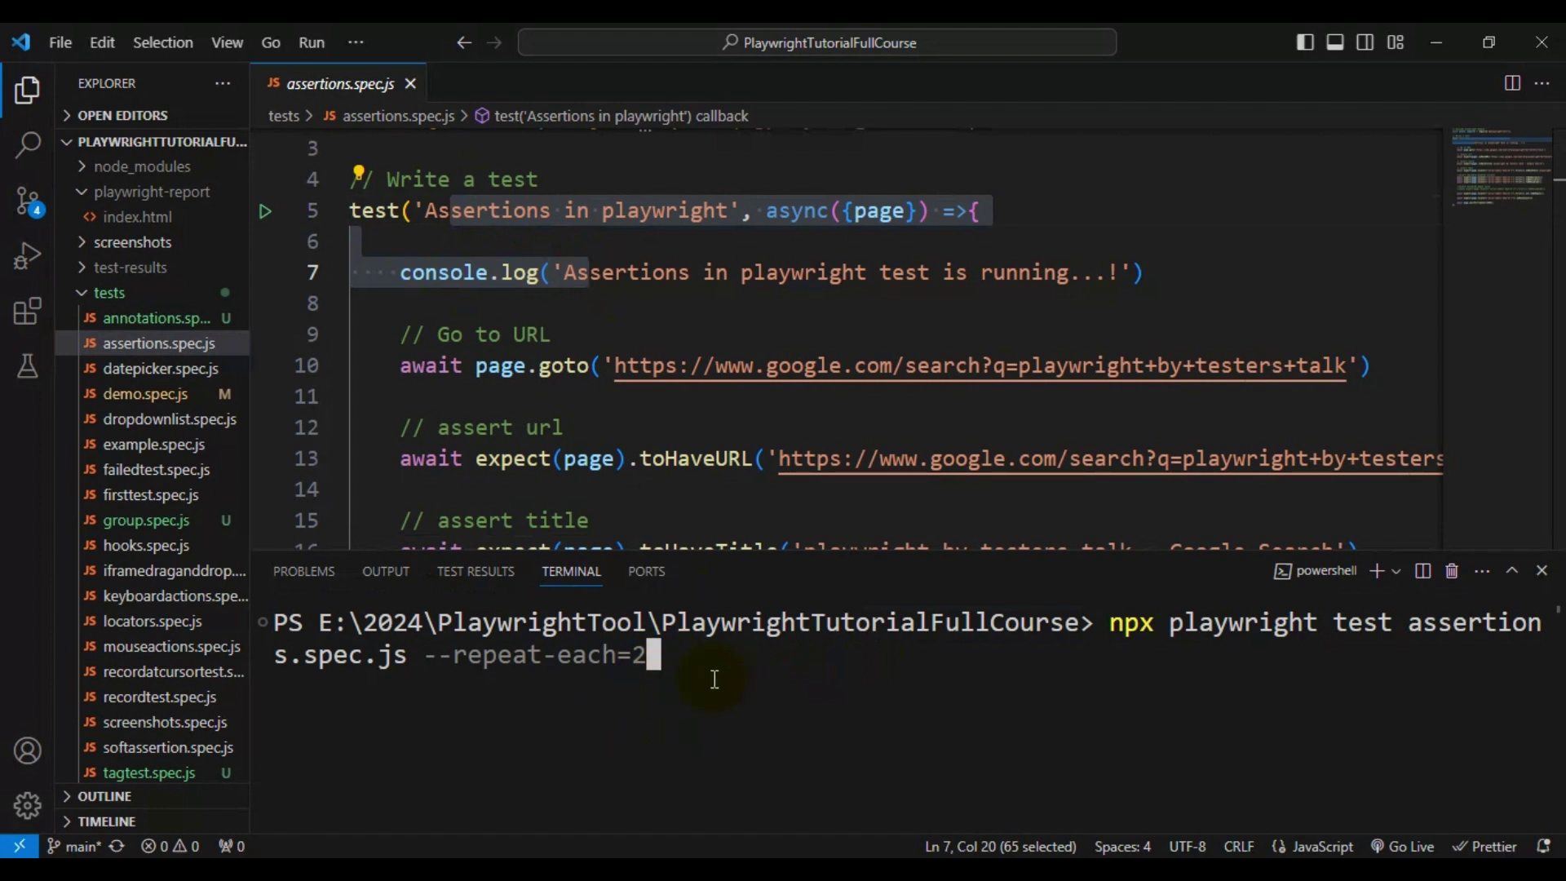
{"action": "key", "text": "Return"}
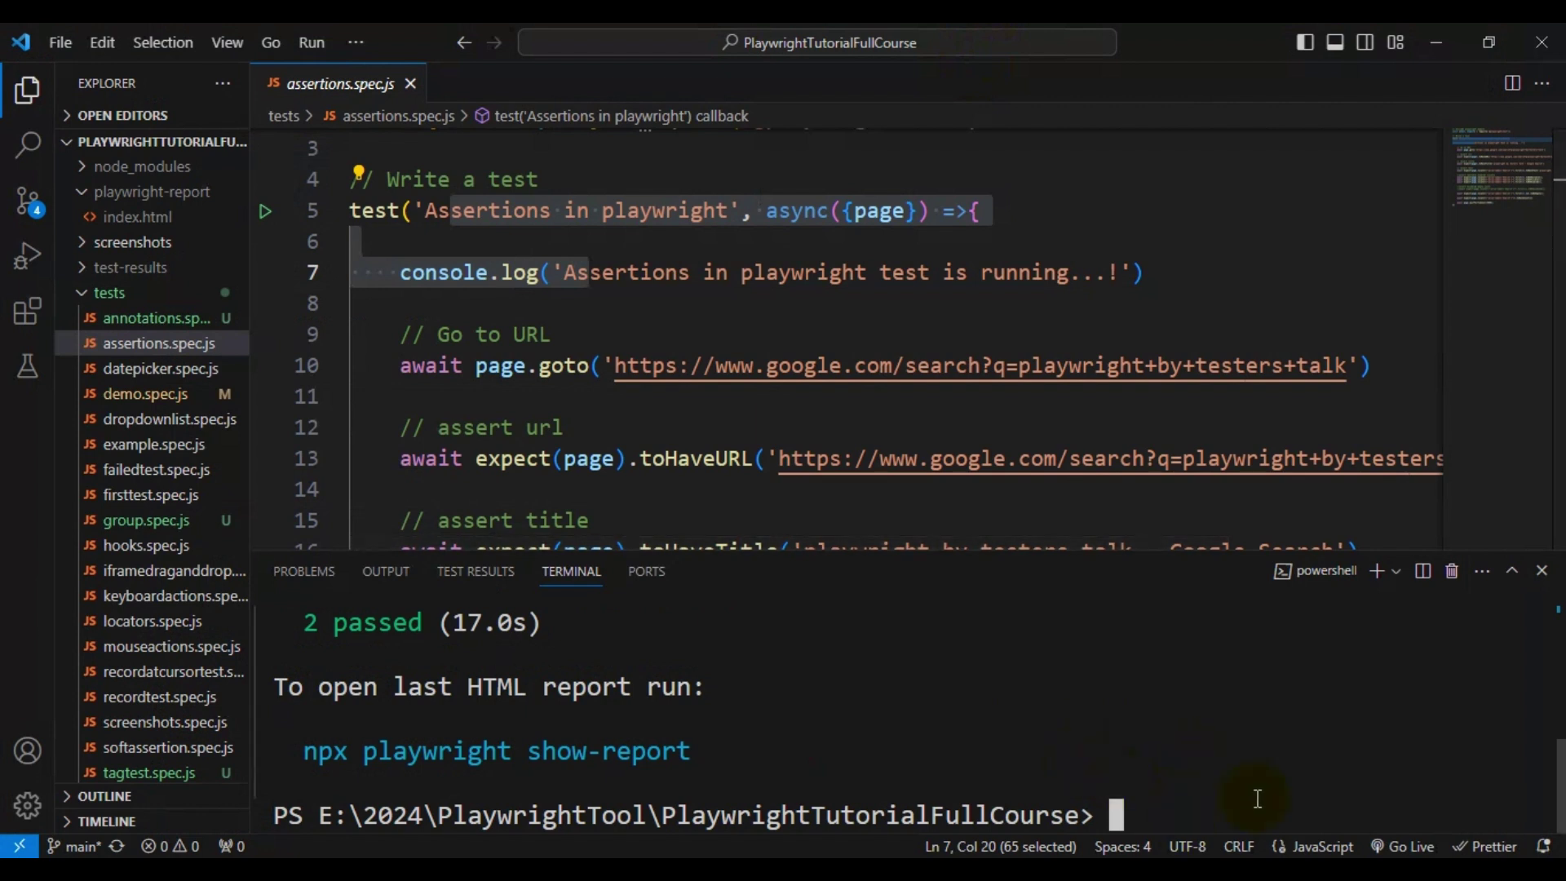
Step: Rerun the --repeat-each=2 command from history and highlight the '2 passed (18.2s)' result
{"action": "key", "text": "Up"}
{"action": "key", "text": "Return"}
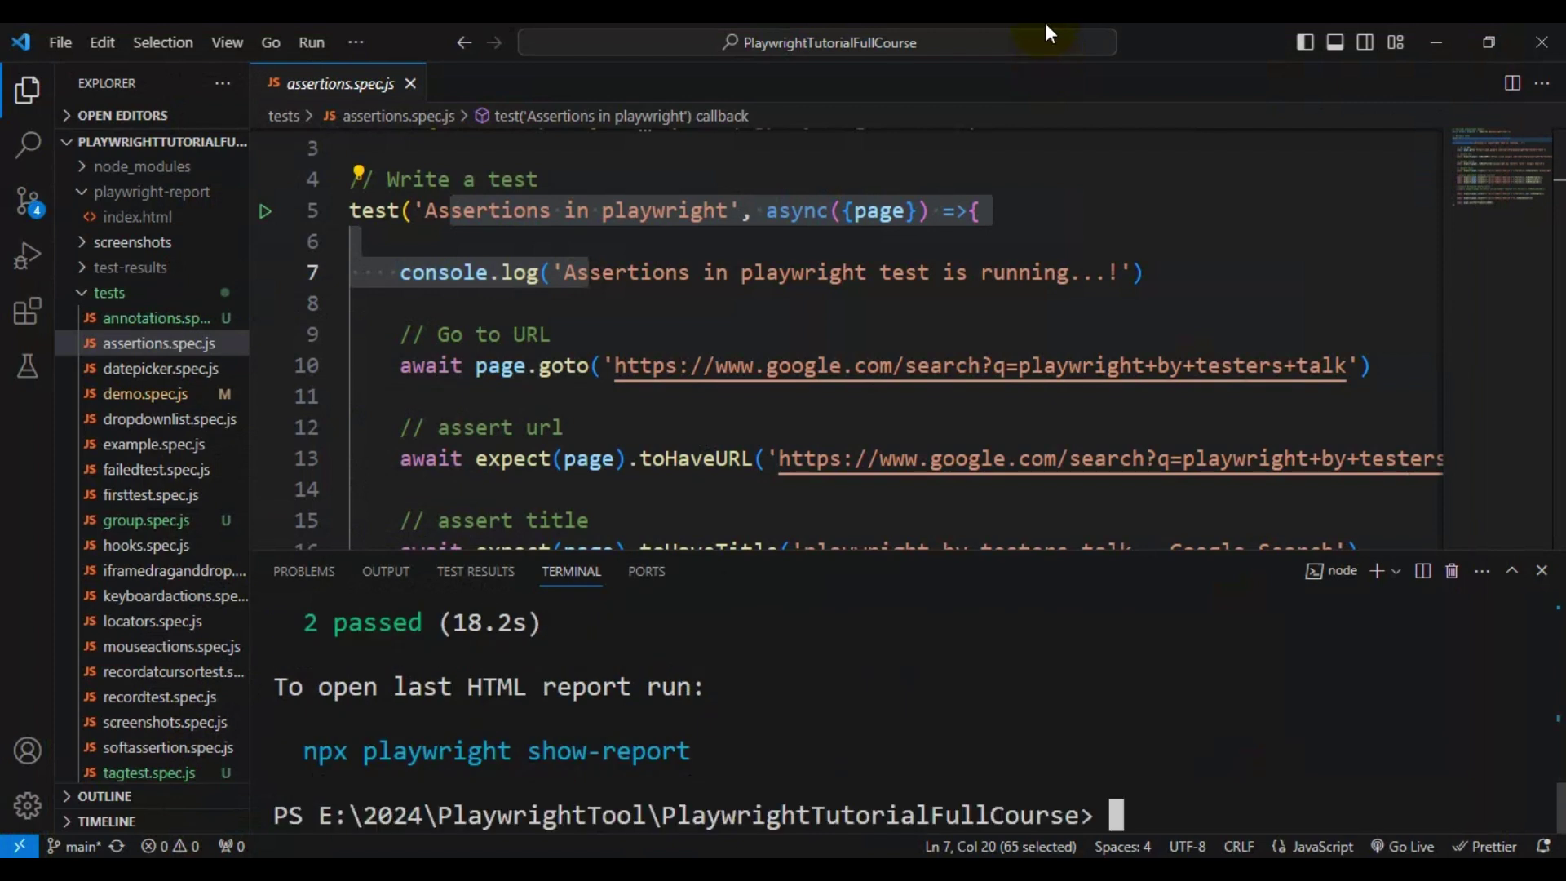
{"action": "left_click_drag", "start_coordinate": [294, 625], "coordinate": [542, 625]}
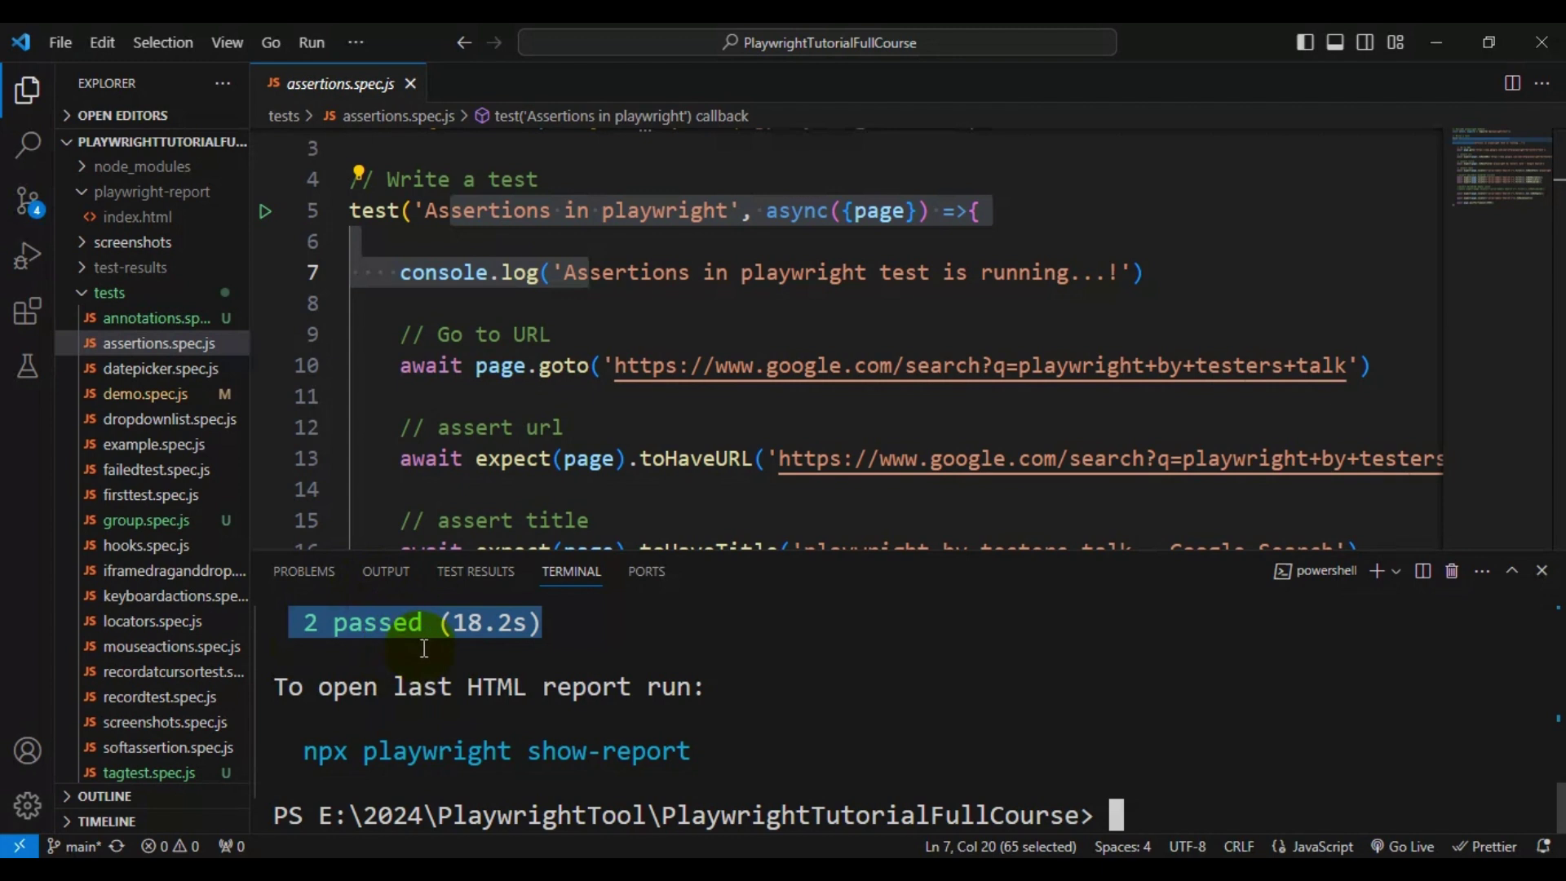
Step: Rerun the assertions test with --repeat-each=3 and highlight the '3 passed (36.7s)' summary
{"action": "left_click", "coordinate": [1067, 760]}
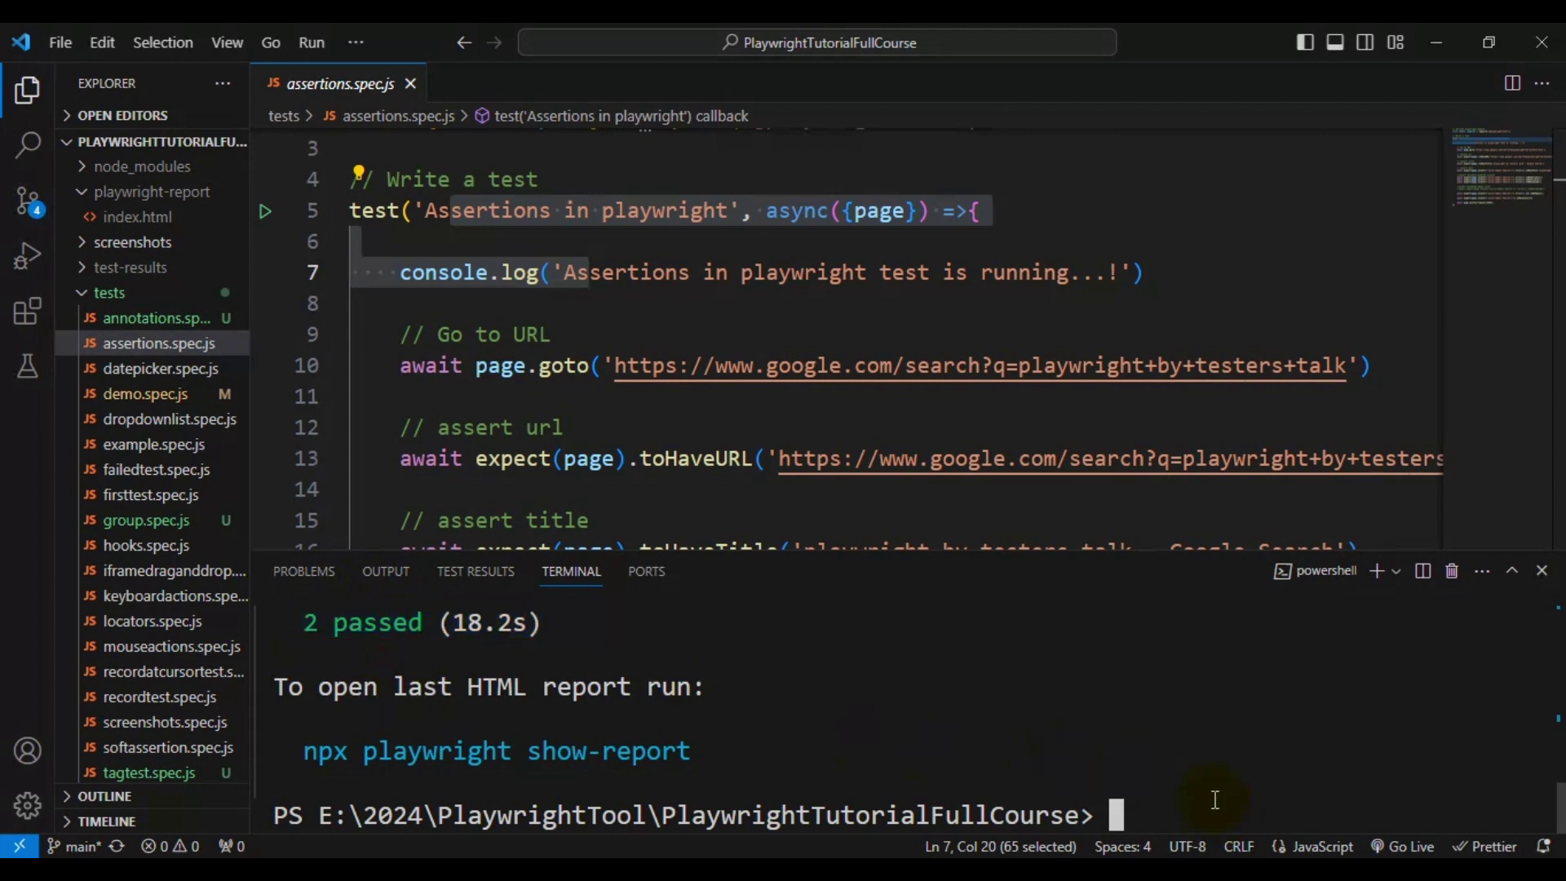
{"action": "key", "text": "Up"}
{"action": "key", "text": "BackSpace"}
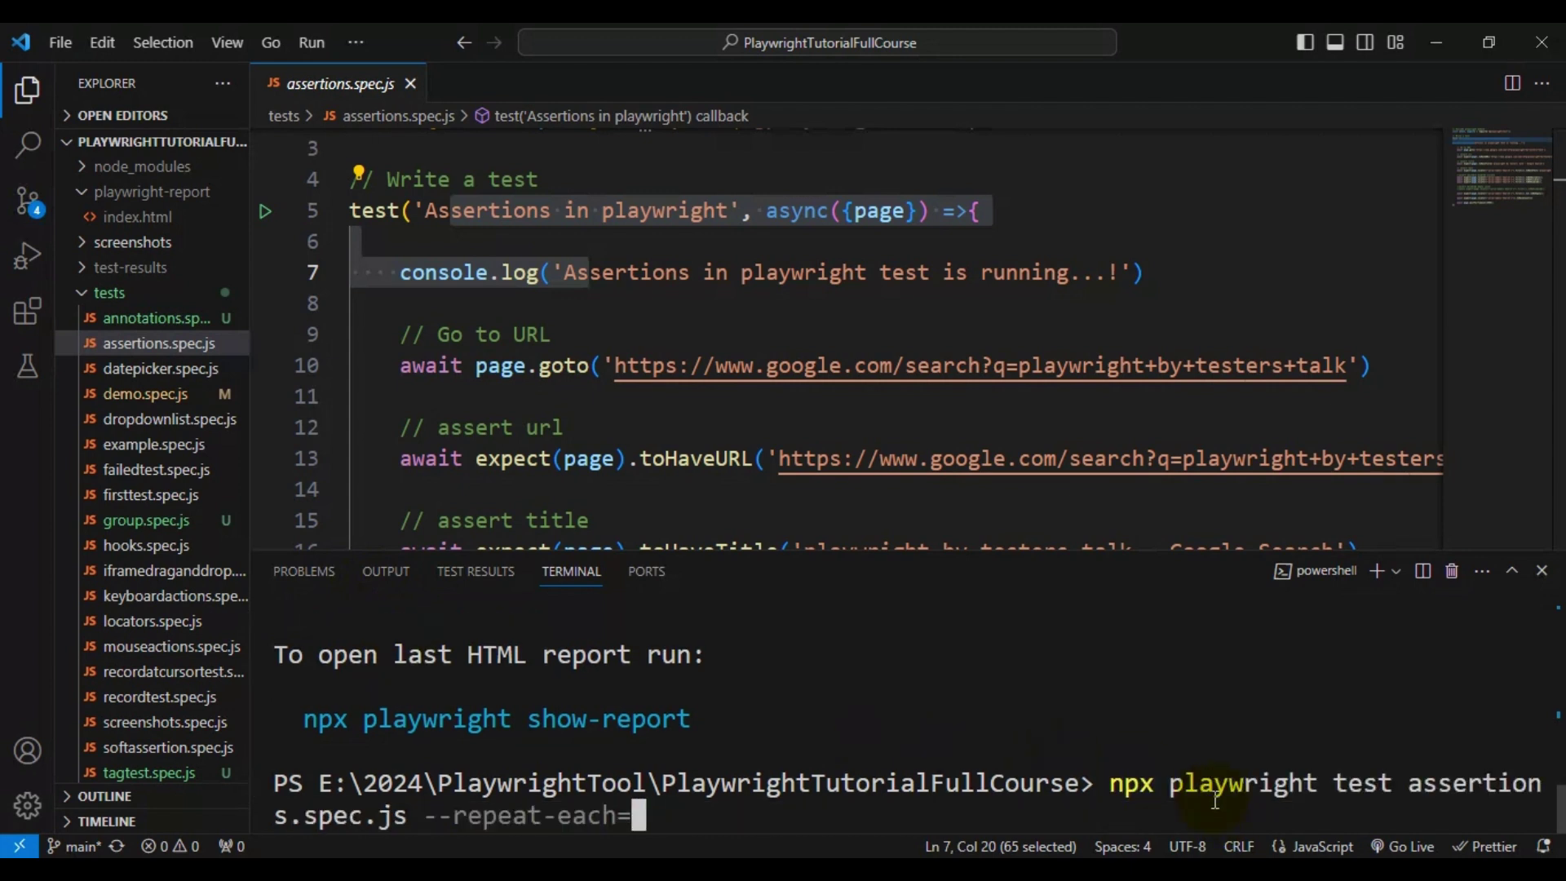
{"action": "type", "text": "3"}
{"action": "key", "text": "Return"}
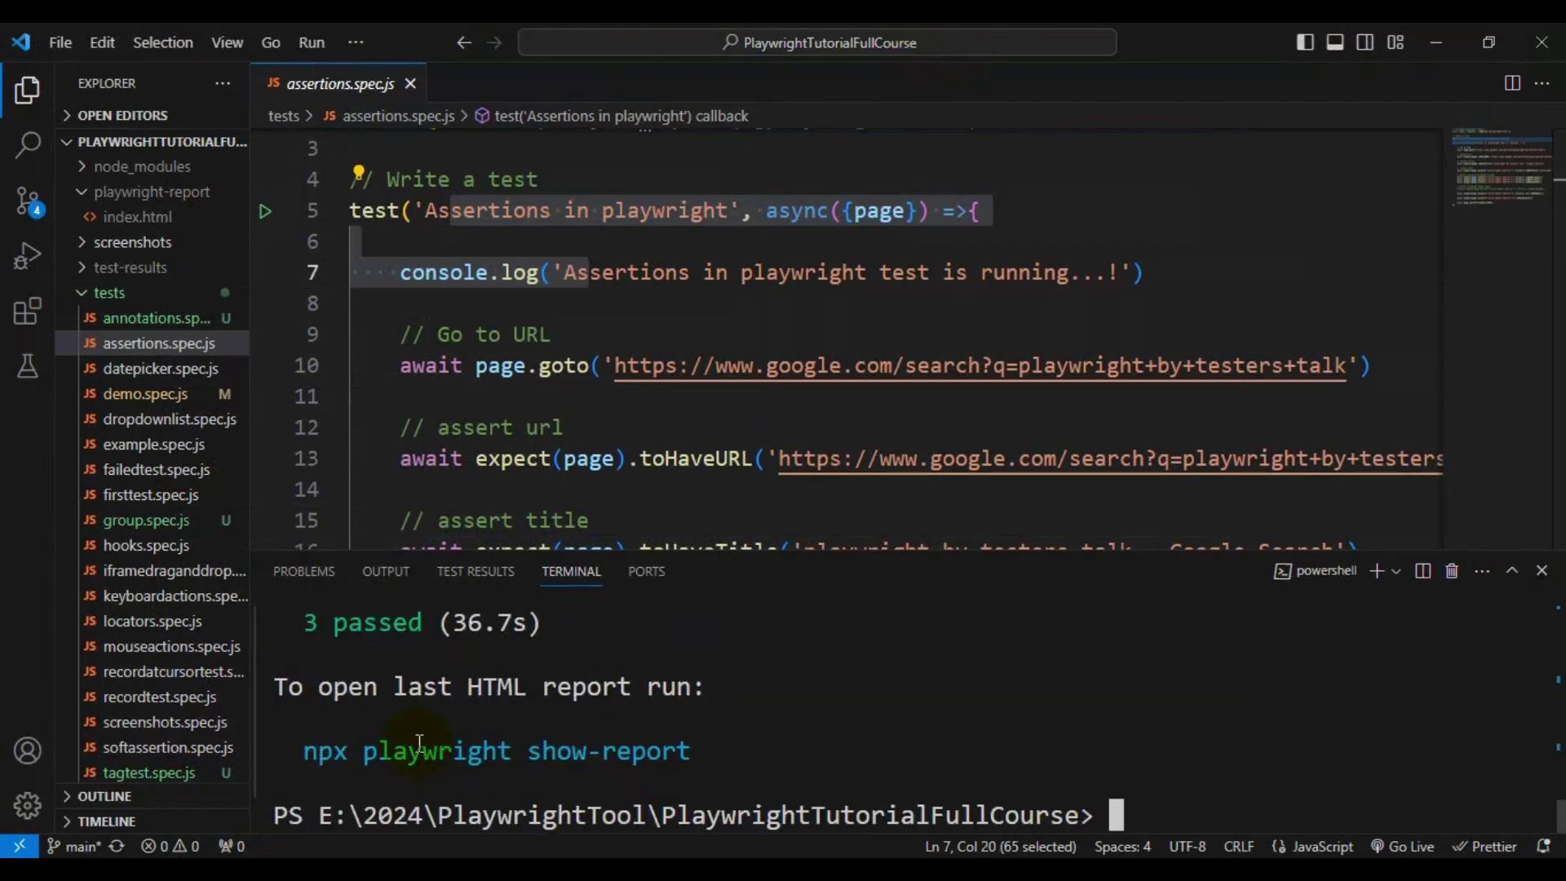
{"action": "scroll", "coordinate": [638, 772], "scroll_direction": "up", "scroll_amount": 2}
{"action": "mouse_move", "coordinate": [290, 750]}
{"action": "left_mouse_down"}
{"action": "mouse_move", "coordinate": [587, 750]}
{"action": "mouse_move", "coordinate": [323, 750]}
{"action": "mouse_move", "coordinate": [417, 753]}
{"action": "left_mouse_up"}
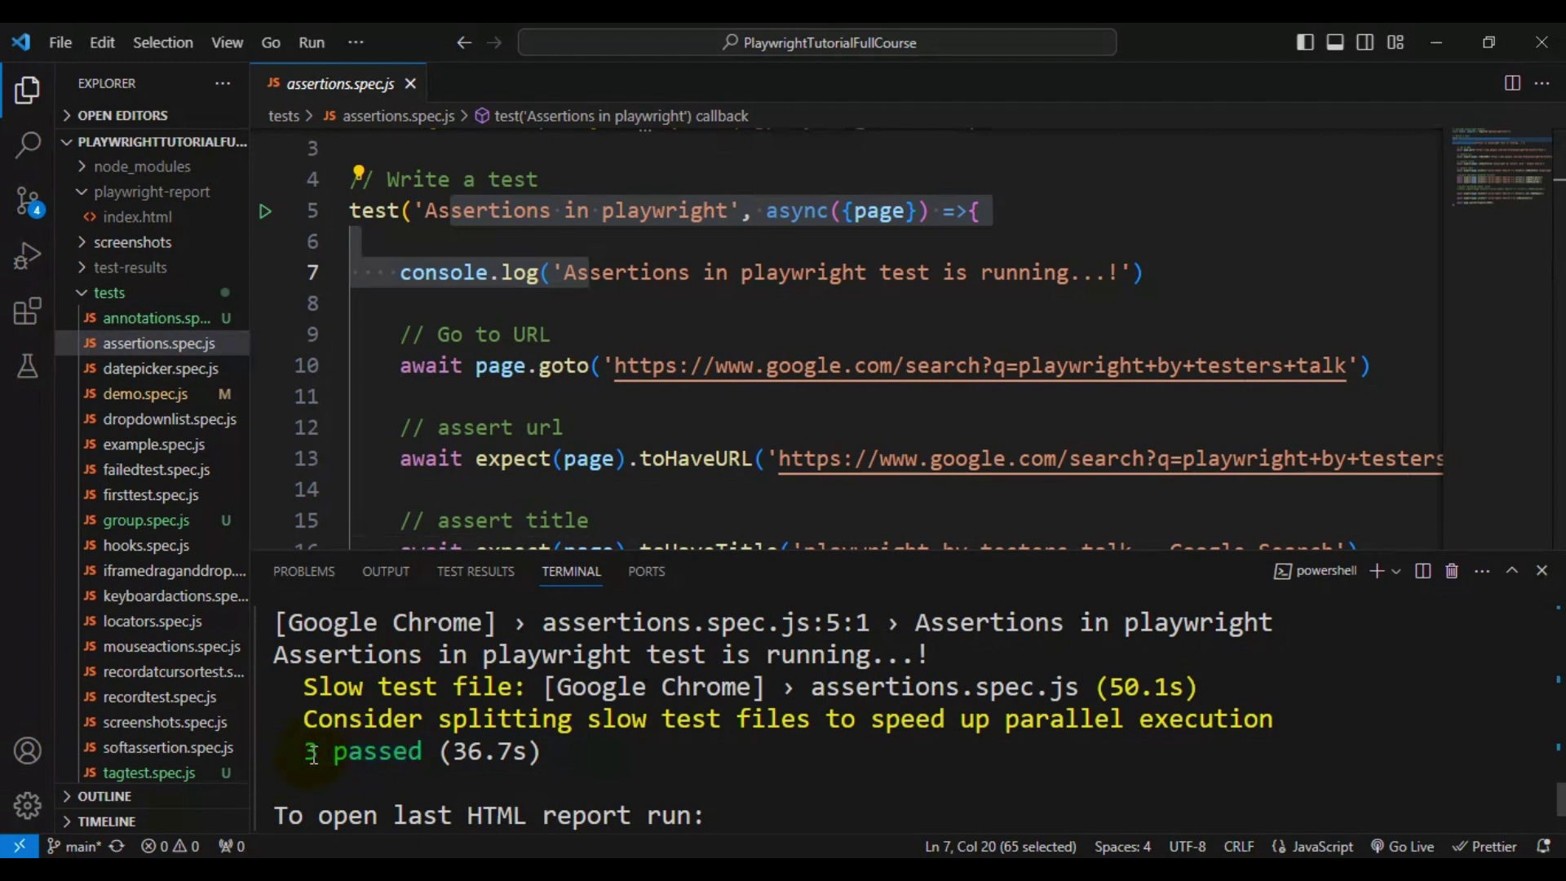
{"action": "left_click_drag", "start_coordinate": [304, 750], "coordinate": [541, 751]}
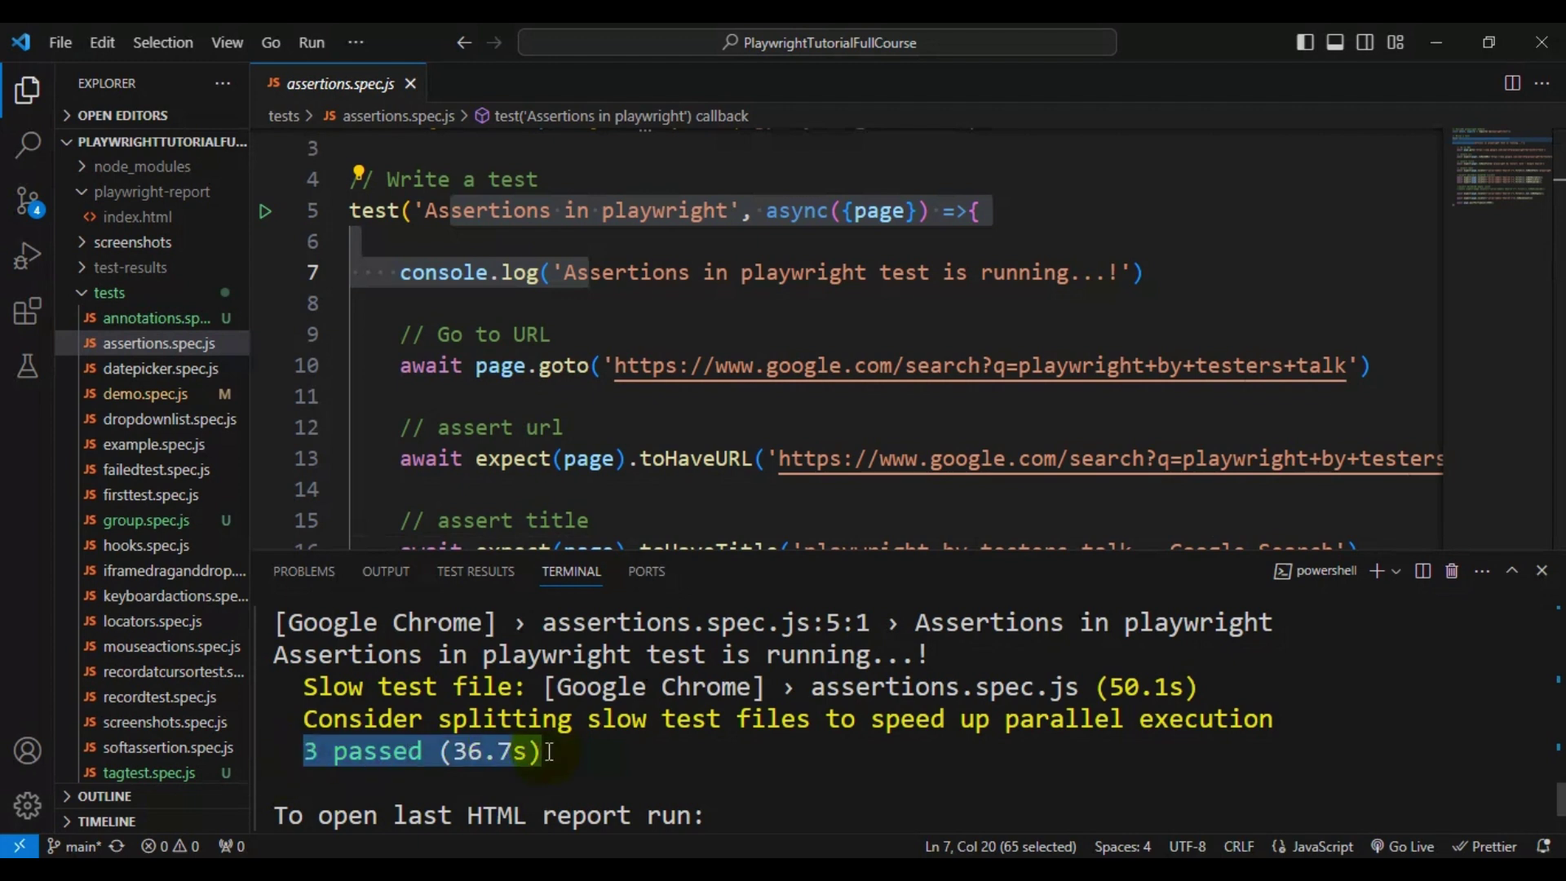
Step: Open playwright-report/index.html from File Explorer to view the HTML report in Chrome
{"action": "right_click", "coordinate": [131, 216]}
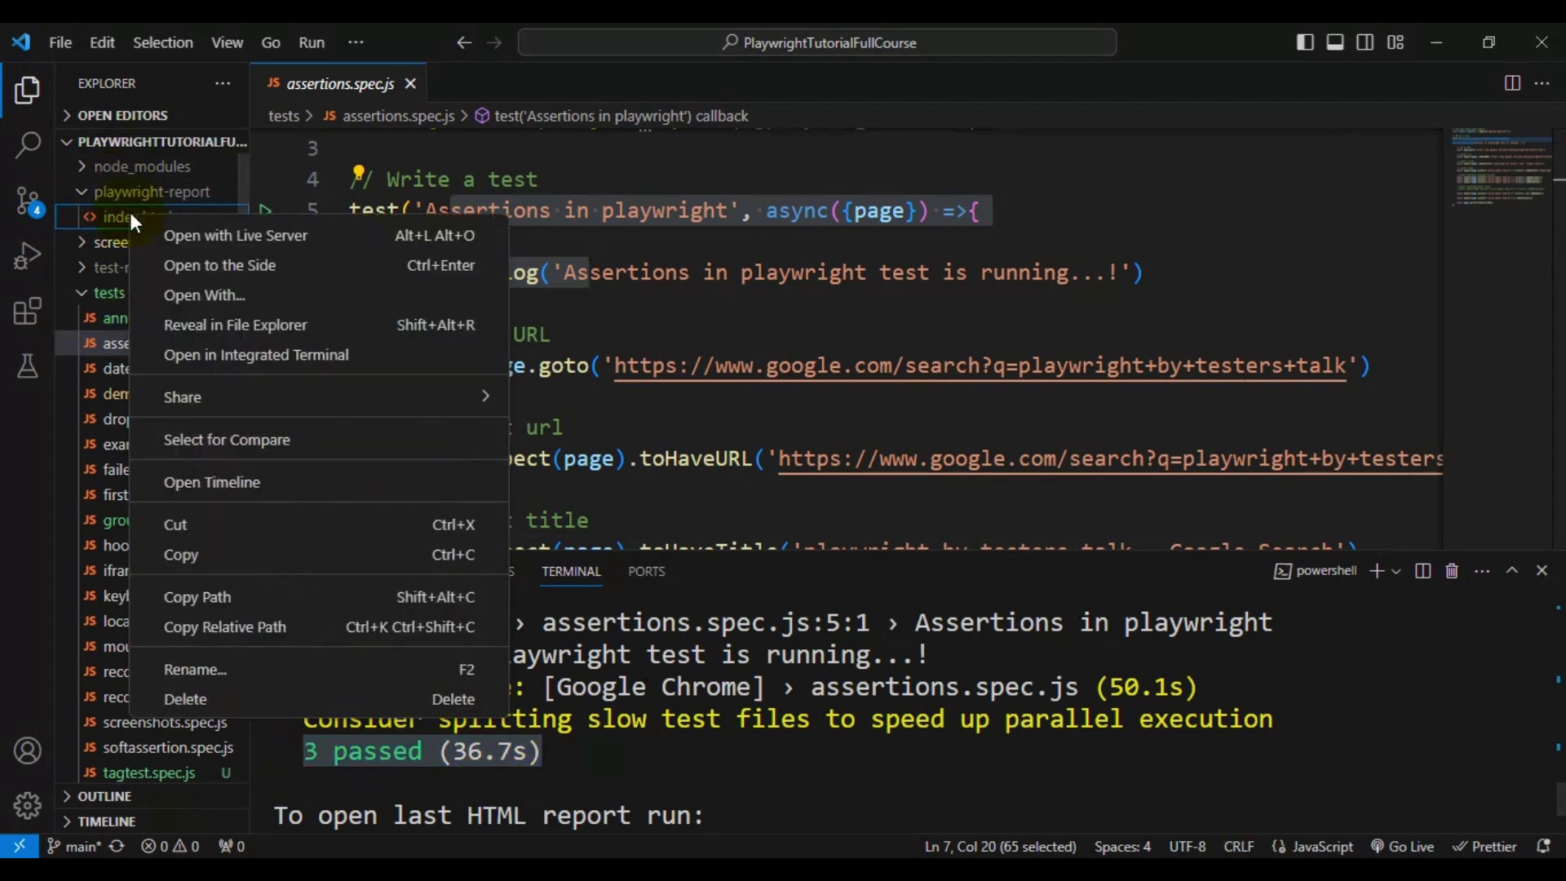
{"action": "left_click", "coordinate": [277, 323]}
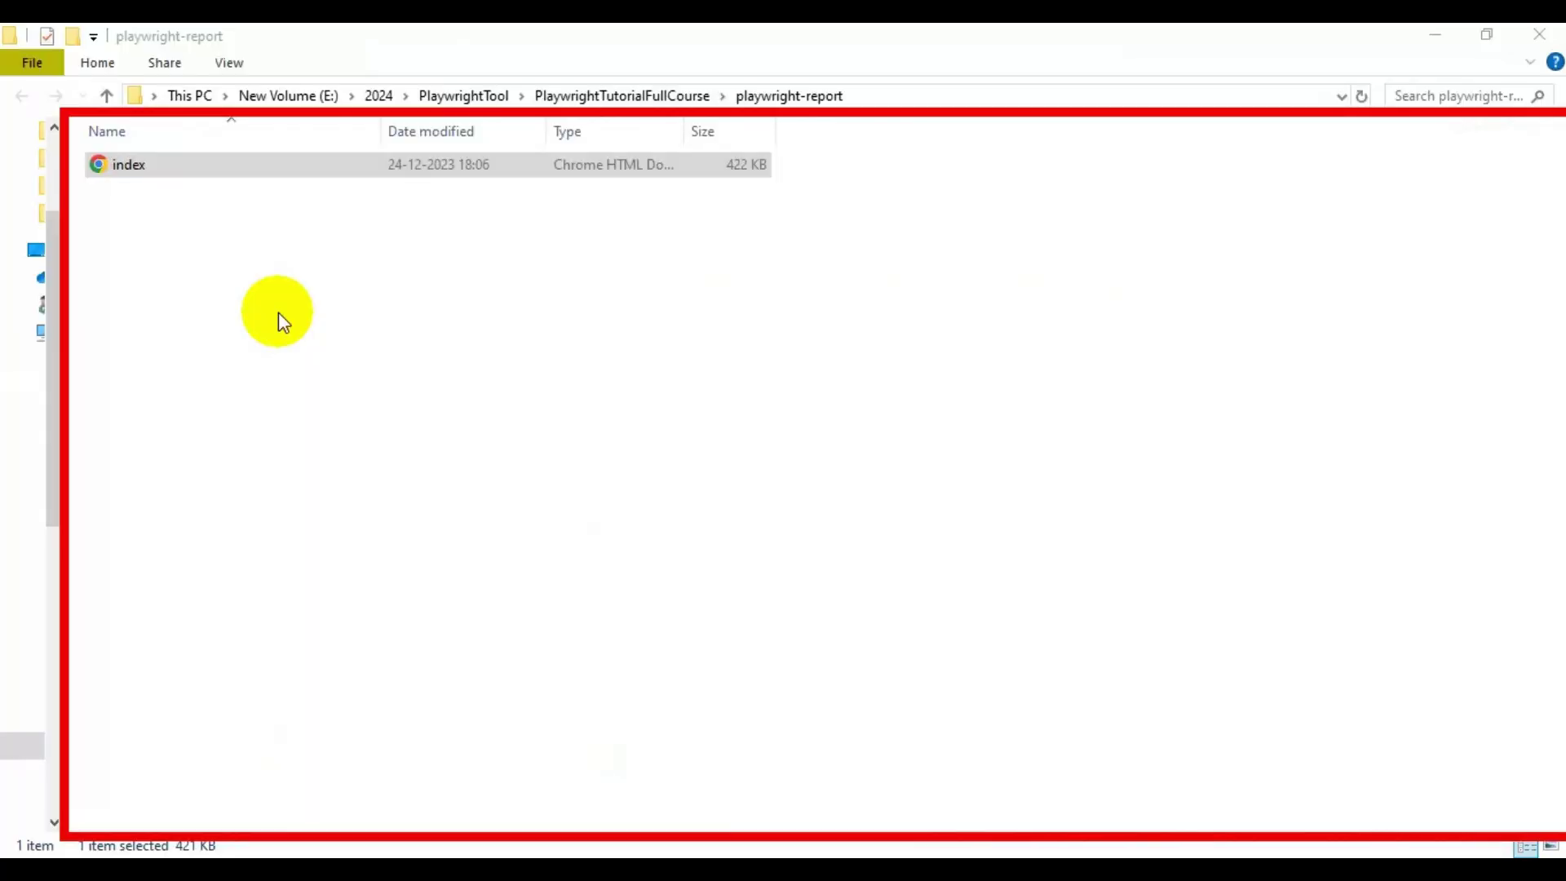
{"action": "double_click", "coordinate": [163, 161]}
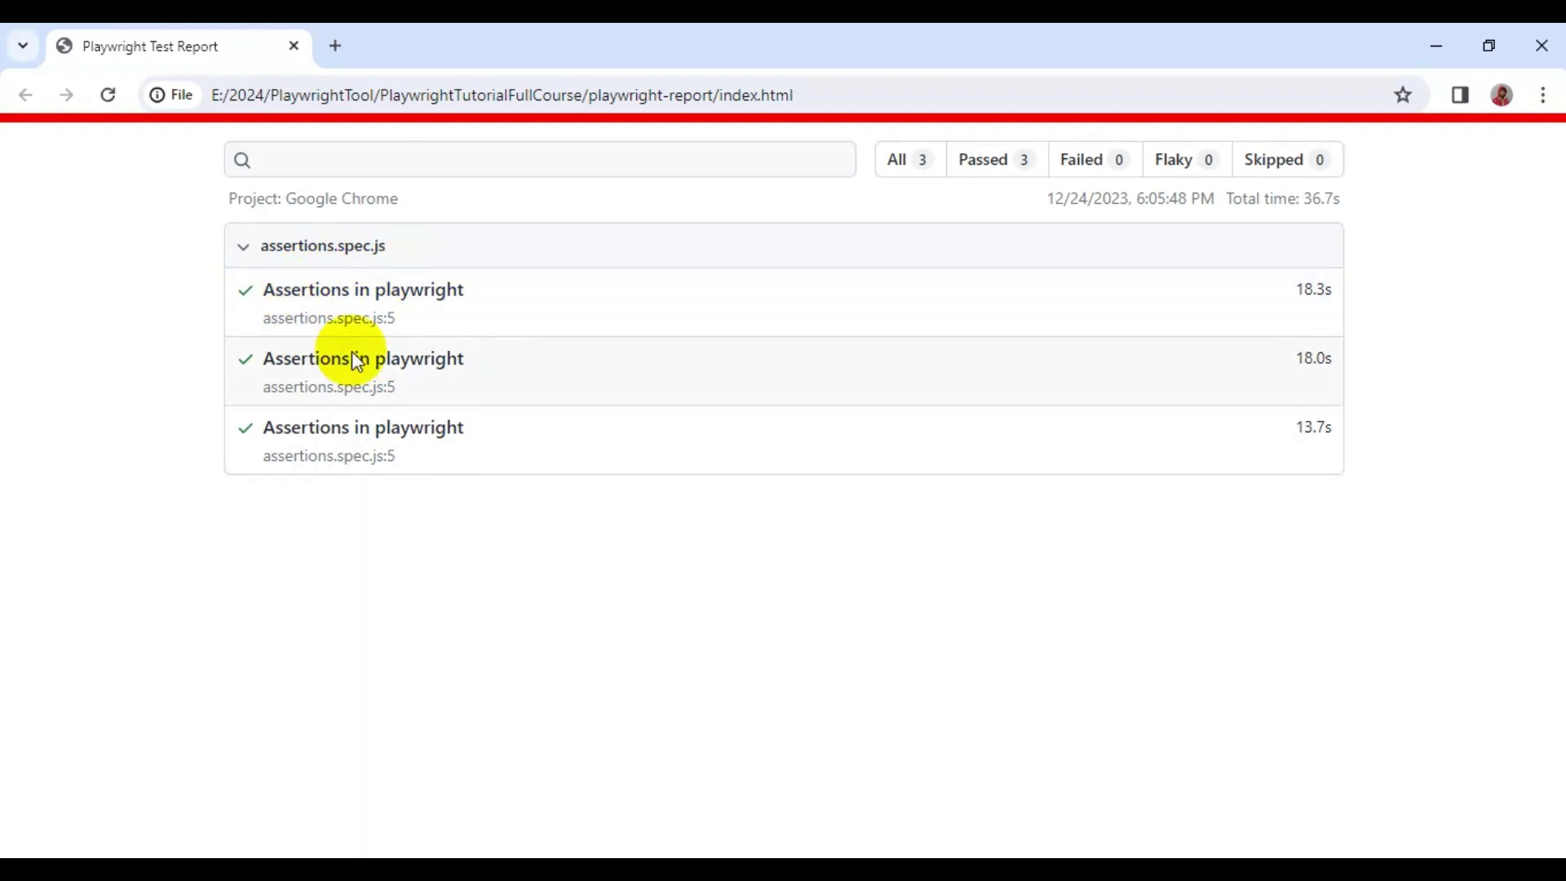
{"action": "left_click", "coordinate": [360, 321]}
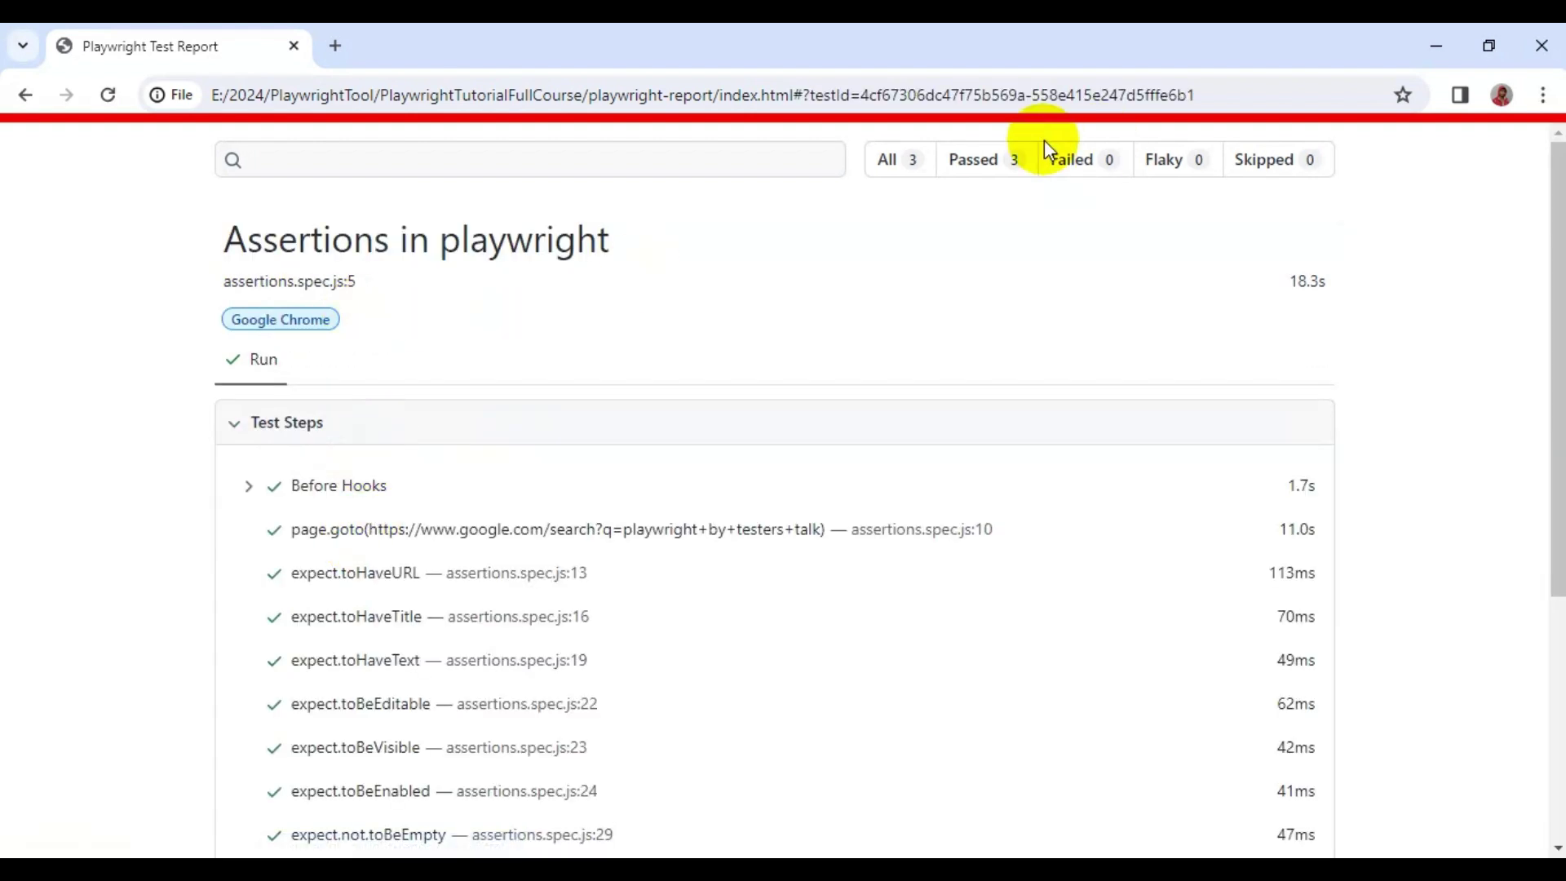
{"action": "left_click", "coordinate": [900, 169]}
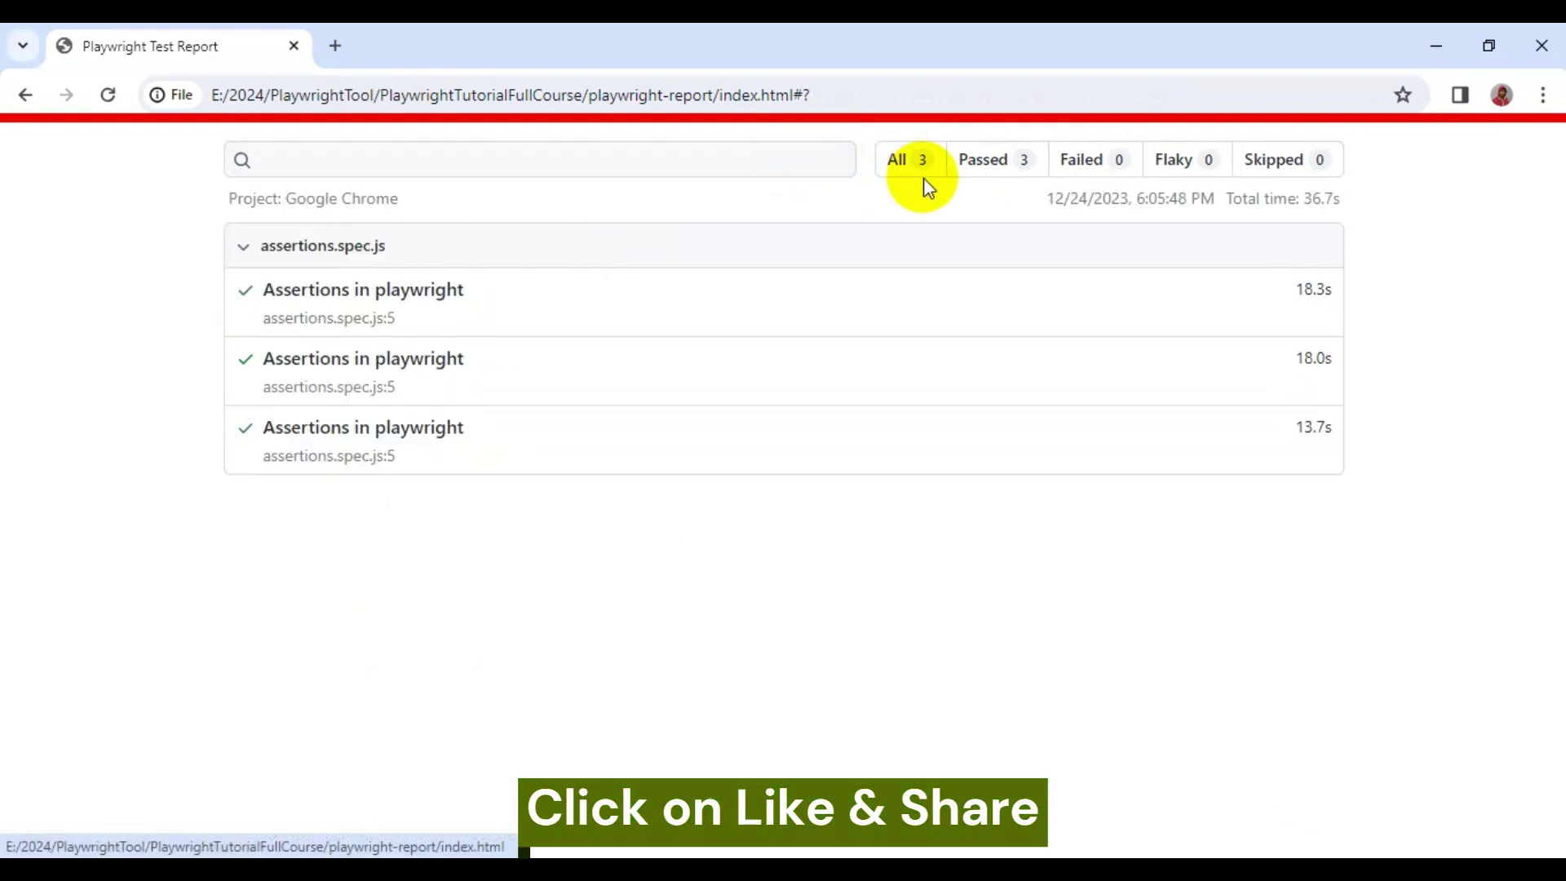